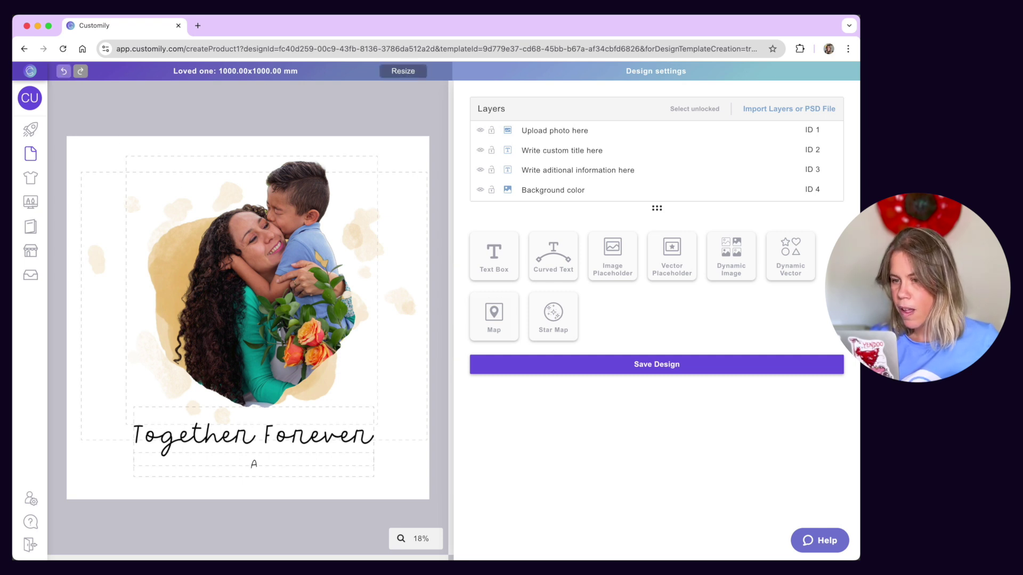
# - Check the canvas zoom levels, then select the Together Forever title to show its Text 2 settings
pyautogui.click(421, 539)
pyautogui.click(423, 537)
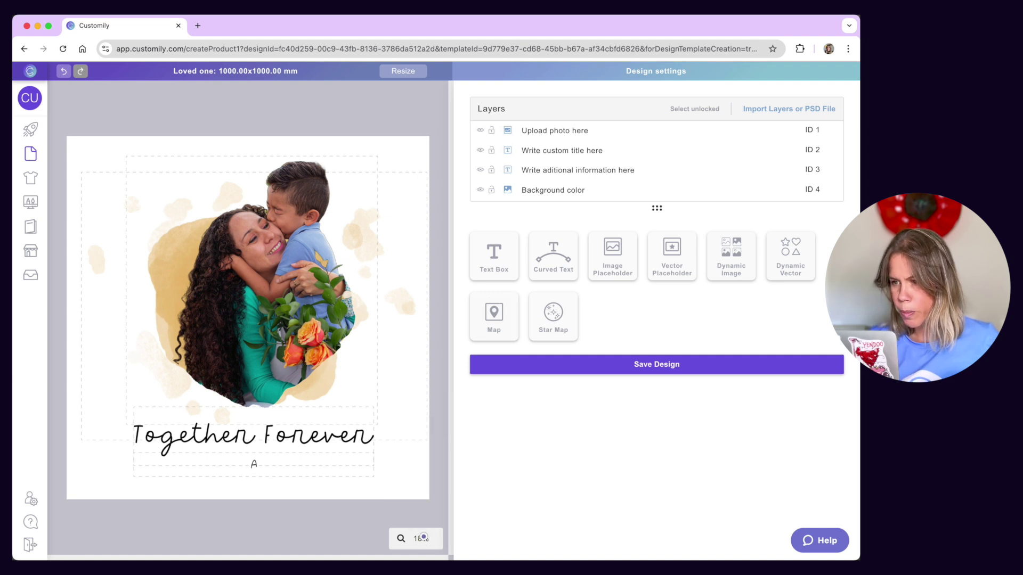
pyautogui.scroll(-3, 247, 318)
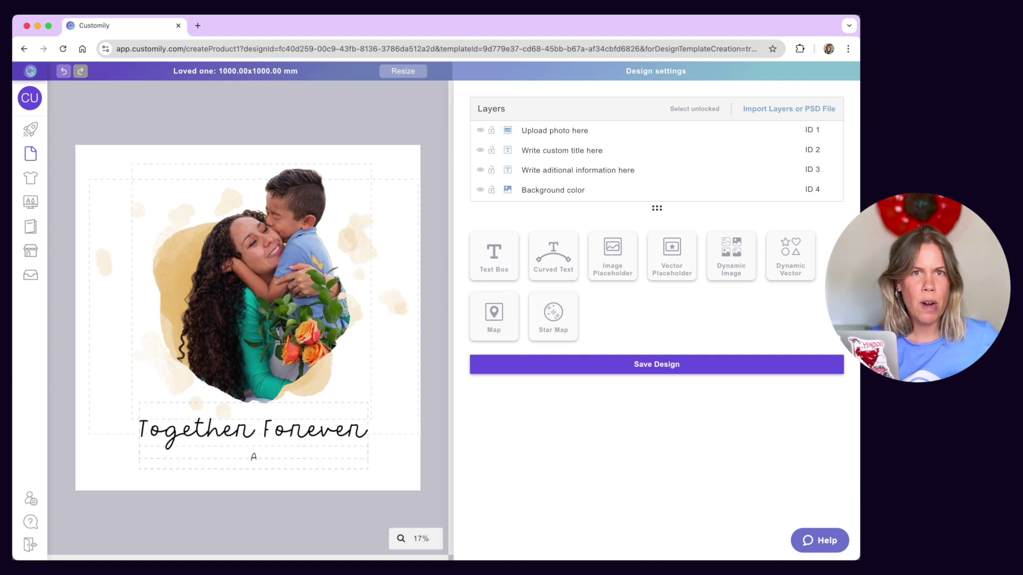
pyautogui.scroll(3, 248, 318)
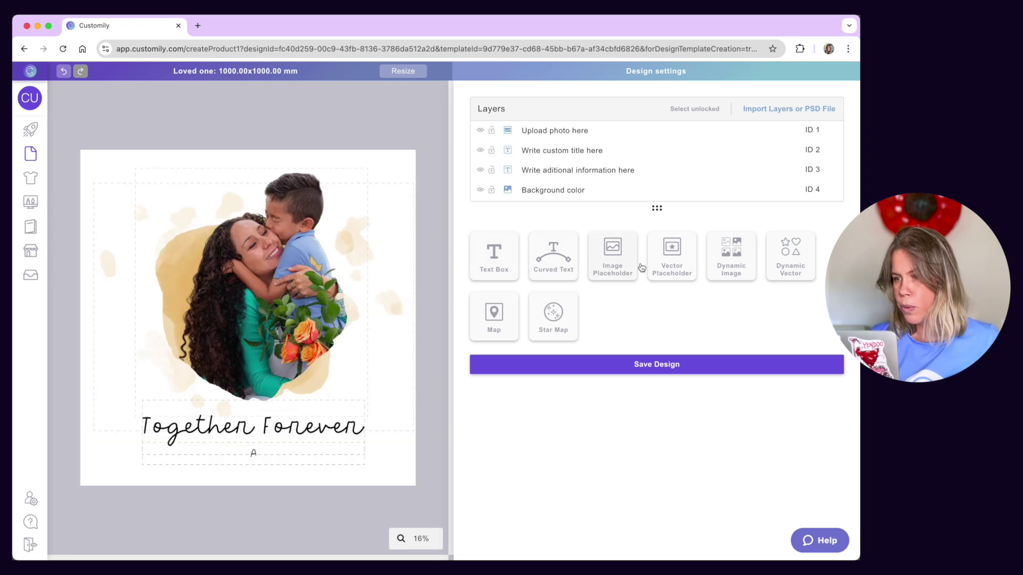
pyautogui.click(331, 439)
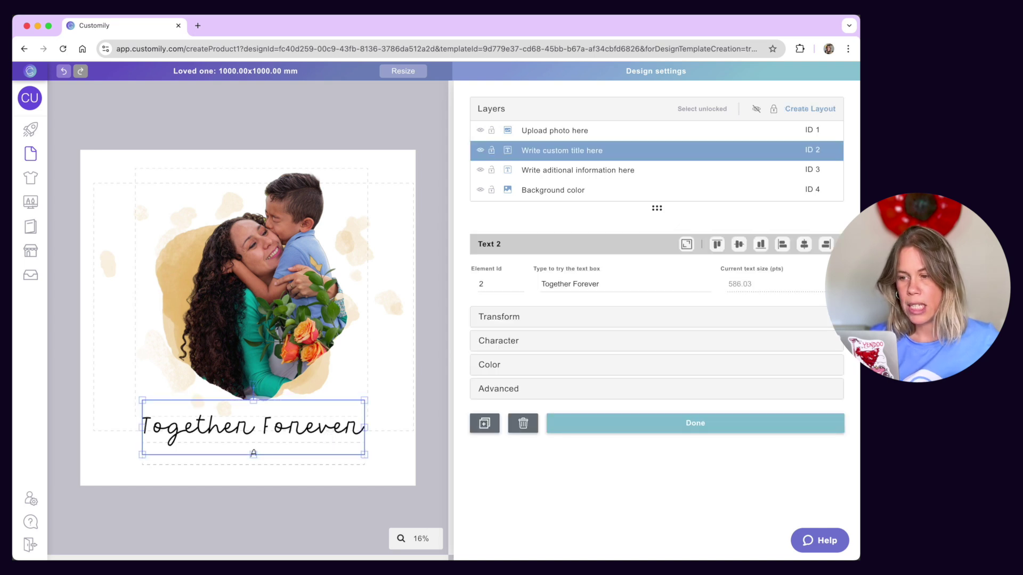
# - Multi-select the additional information, title and photo layers, clear the selection, then reselect the title
pyautogui.click(558, 169)
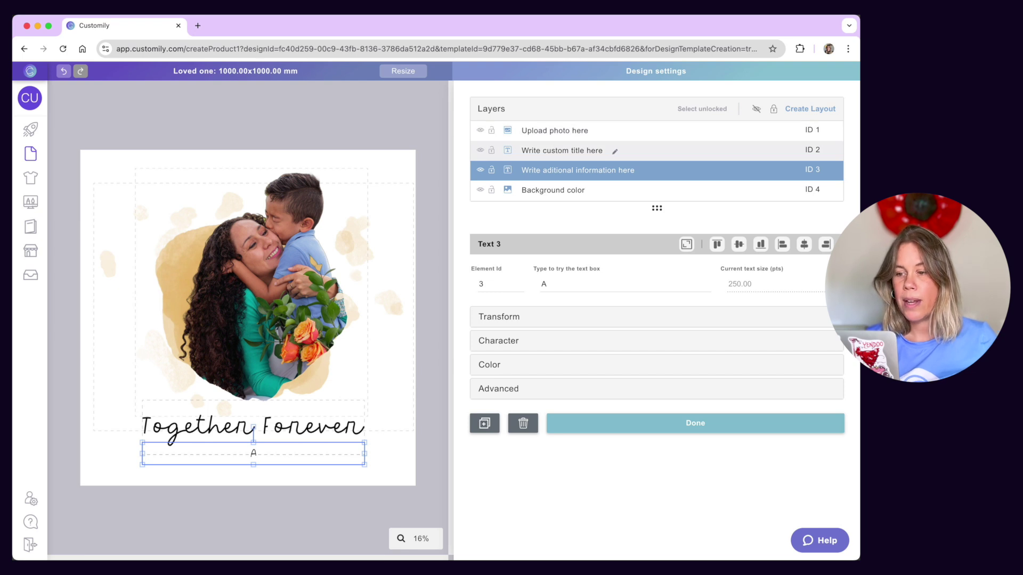
pyautogui.keyDown('shift'); pyautogui.click(556, 151); pyautogui.keyUp('shift')
pyautogui.keyDown('shift'); pyautogui.click(553, 132); pyautogui.keyUp('shift')
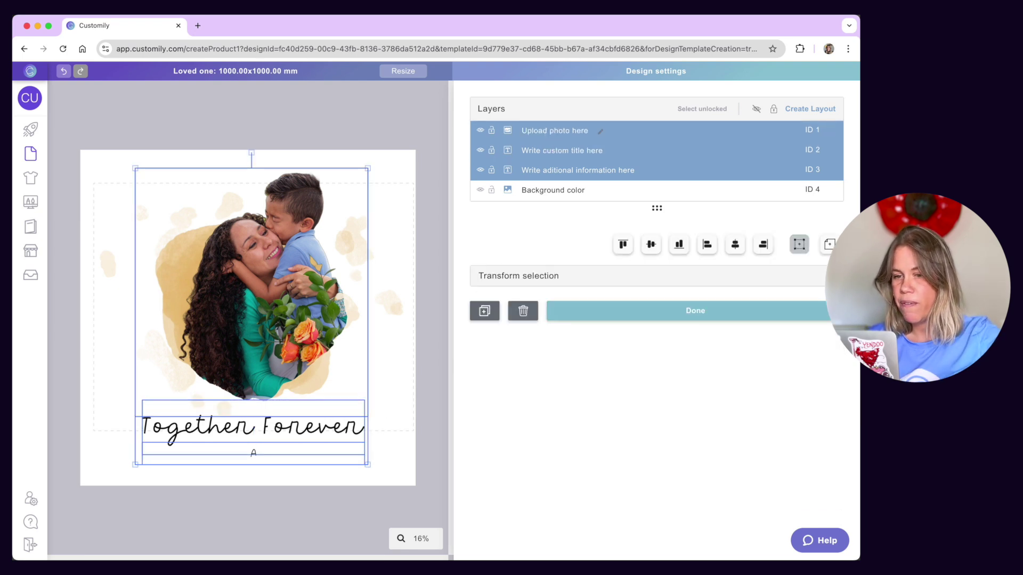
pyautogui.click(431, 229)
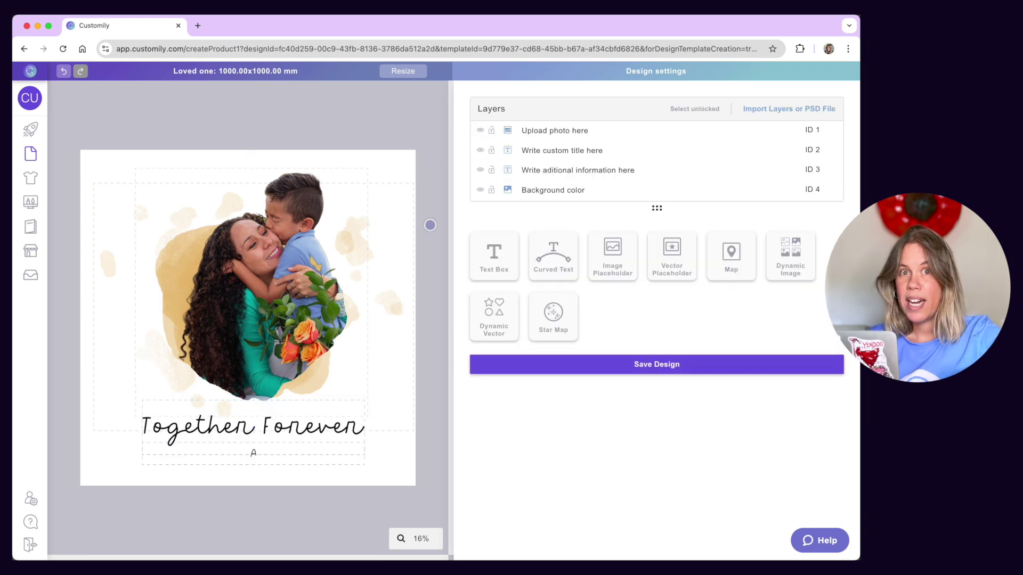
pyautogui.click(299, 432)
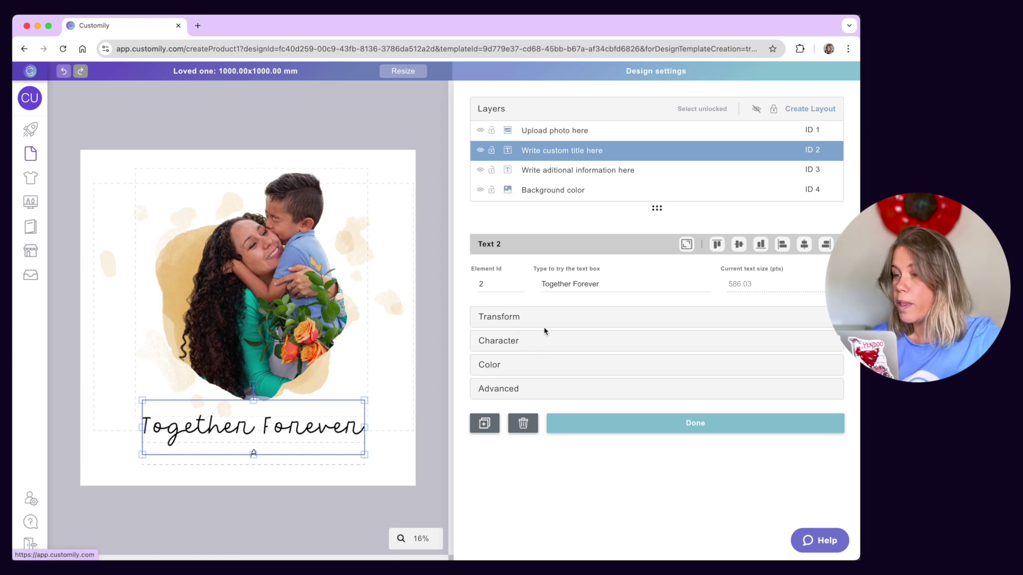
# - Review the title's Transform, Character and Color sections, then show the photo's Image Behavior options
pyautogui.click(499, 317)
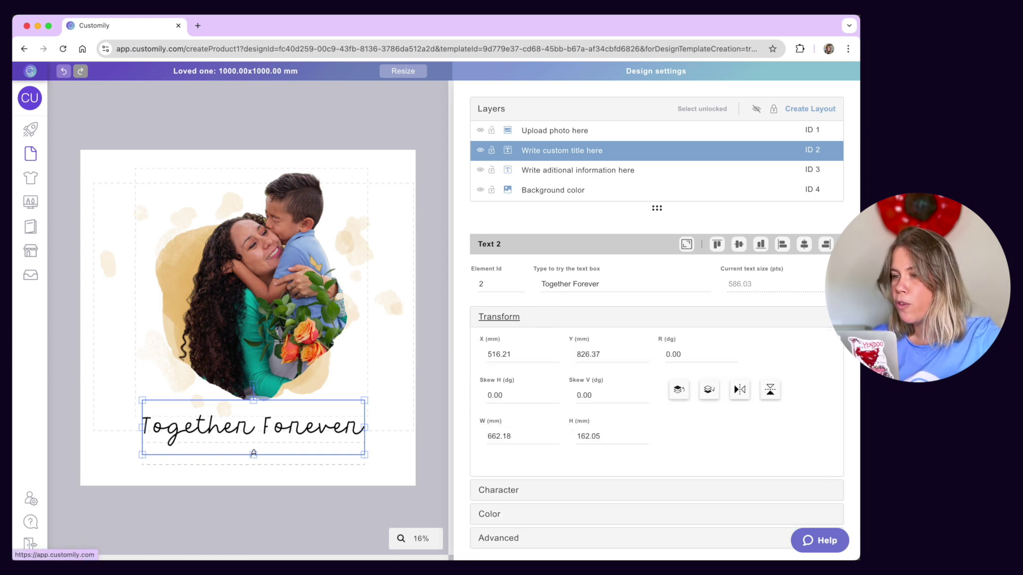
pyautogui.click(542, 318)
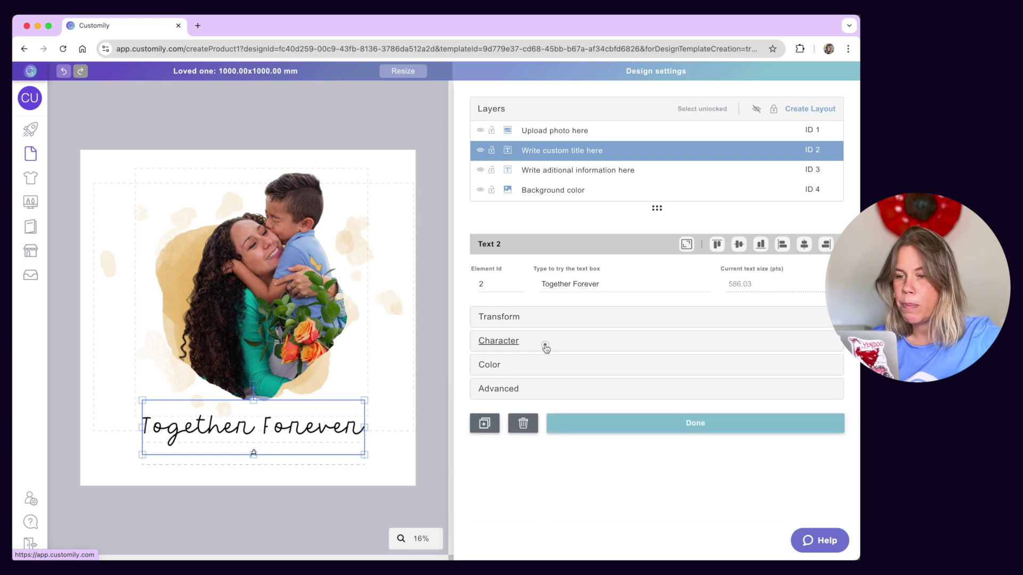
pyautogui.click(544, 341)
pyautogui.click(545, 344)
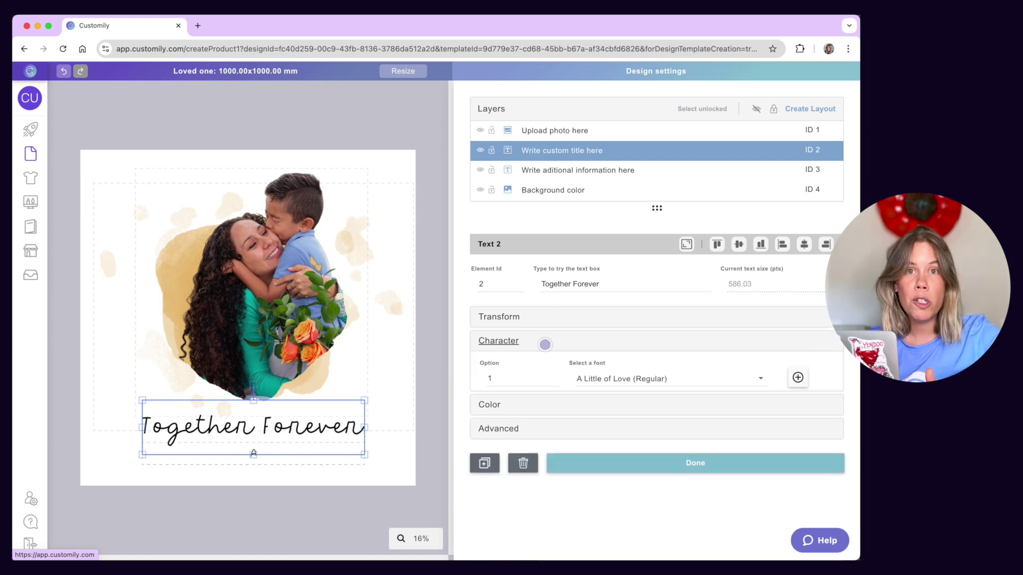
pyautogui.click(541, 366)
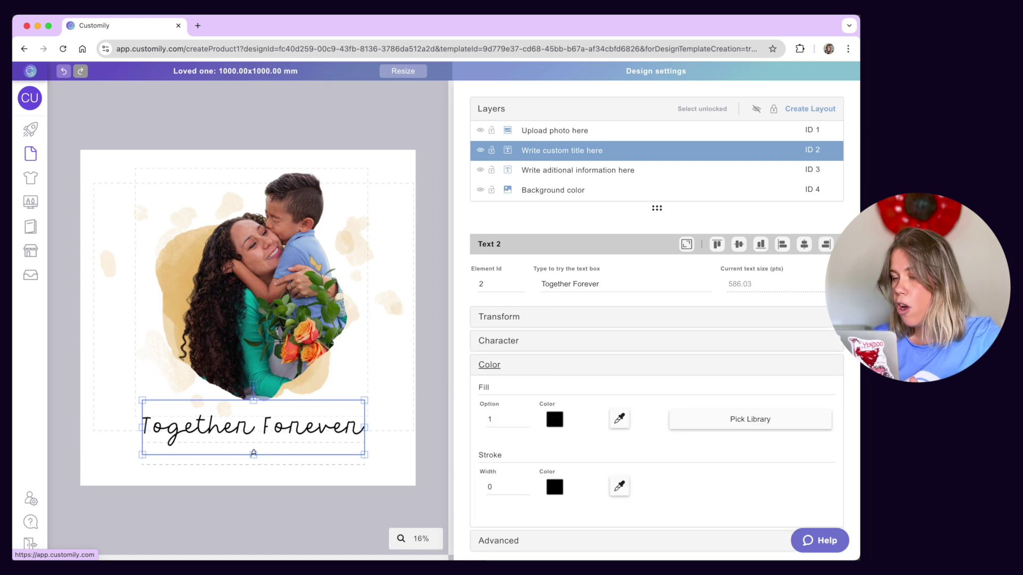
pyautogui.click(541, 365)
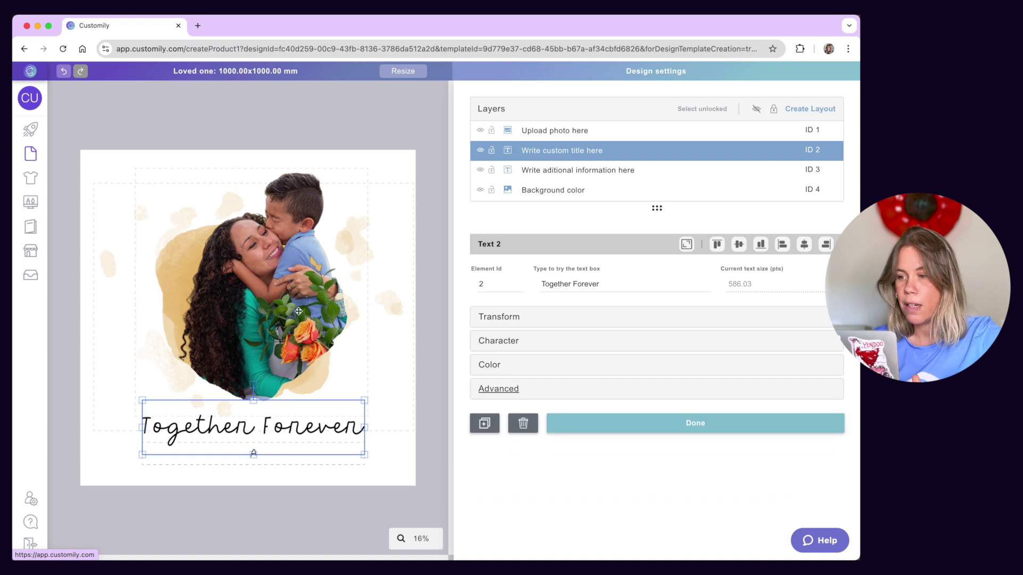
pyautogui.click(298, 311)
pyautogui.click(558, 342)
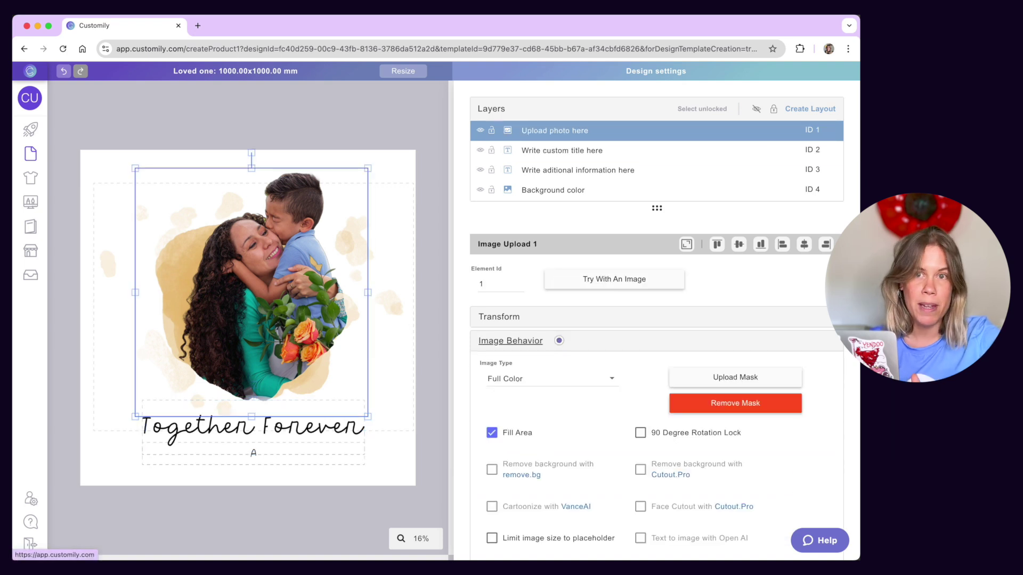
# - Collapse the photo's Image Behavior, check its Transform position and size, then deselect it
pyautogui.click(558, 341)
pyautogui.click(545, 318)
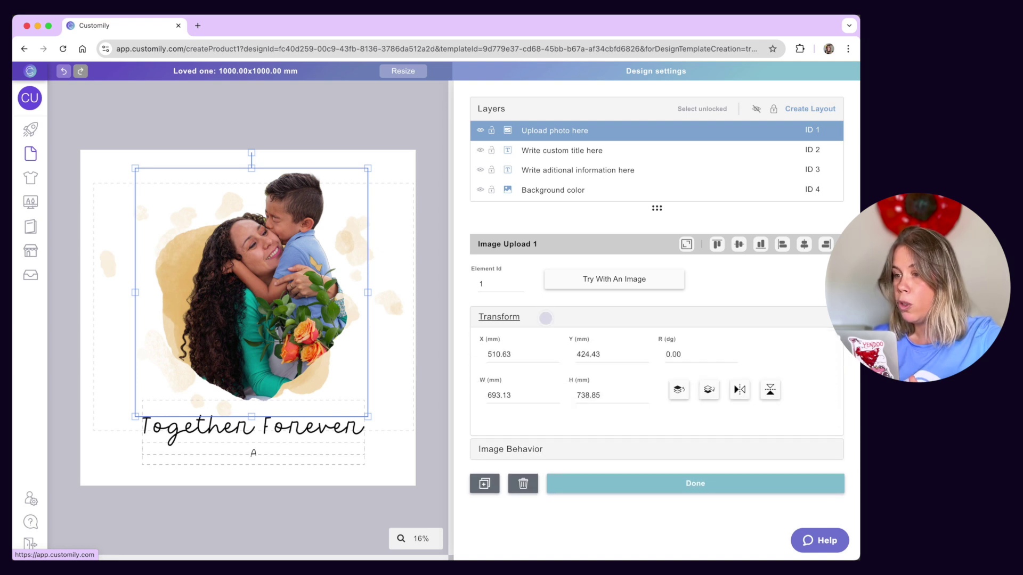
pyautogui.click(545, 318)
pyautogui.click(433, 346)
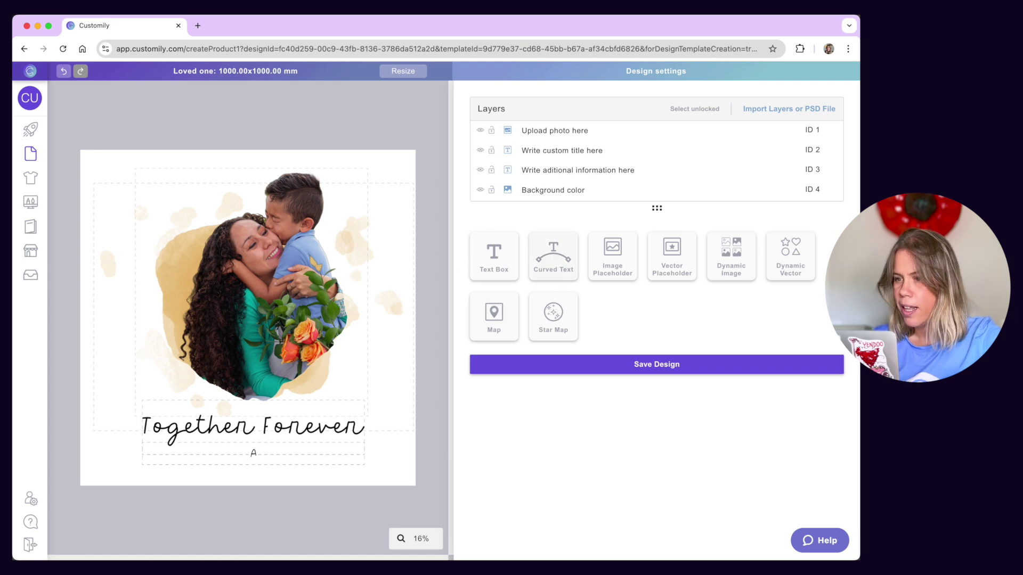
# - Replace the additional information placeholder 'A' with the sample text 'Anna and Leo'
pyautogui.click(307, 457)
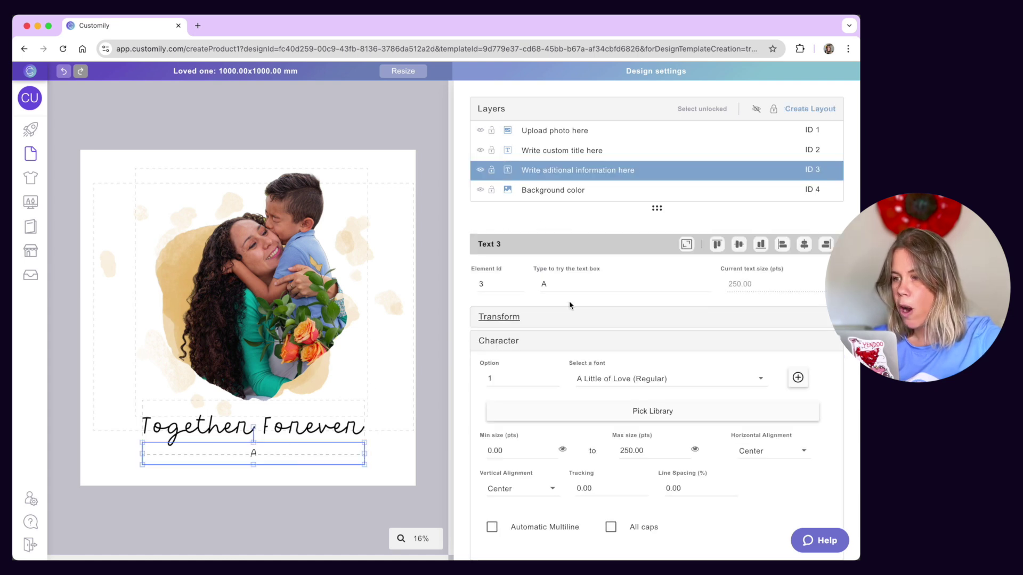
pyautogui.click(564, 283)
pyautogui.press('BackSpace')
pyautogui.write('Anna and Leo')
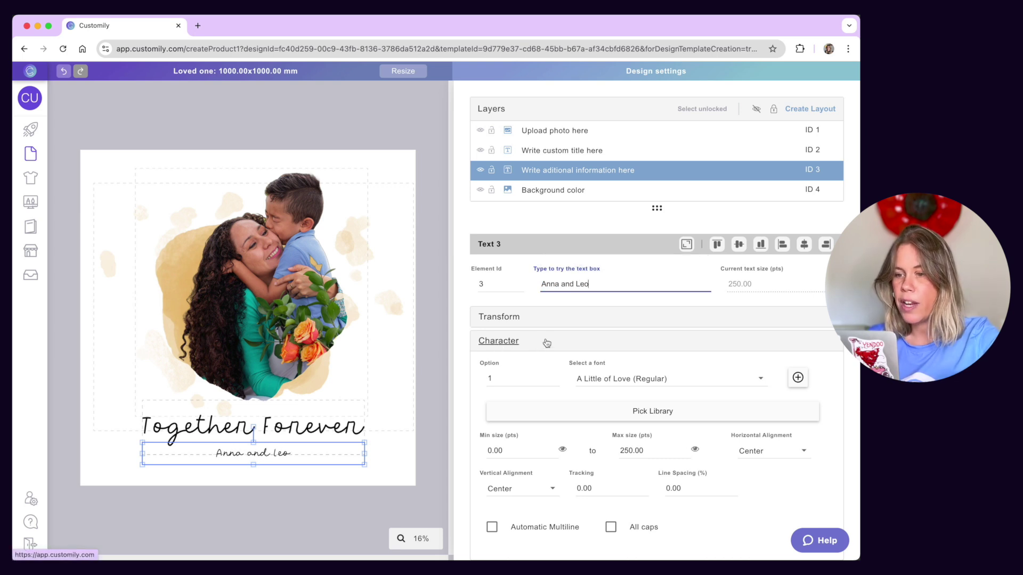
# - Review the line's Transform, Character and Color sections, leaving Character open
pyautogui.click(550, 317)
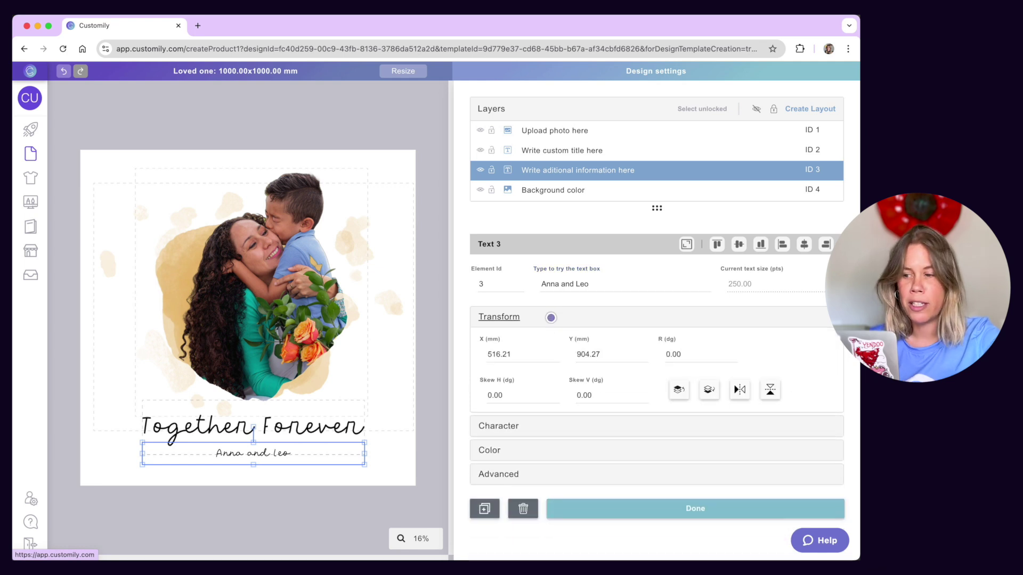
pyautogui.click(550, 318)
pyautogui.click(540, 345)
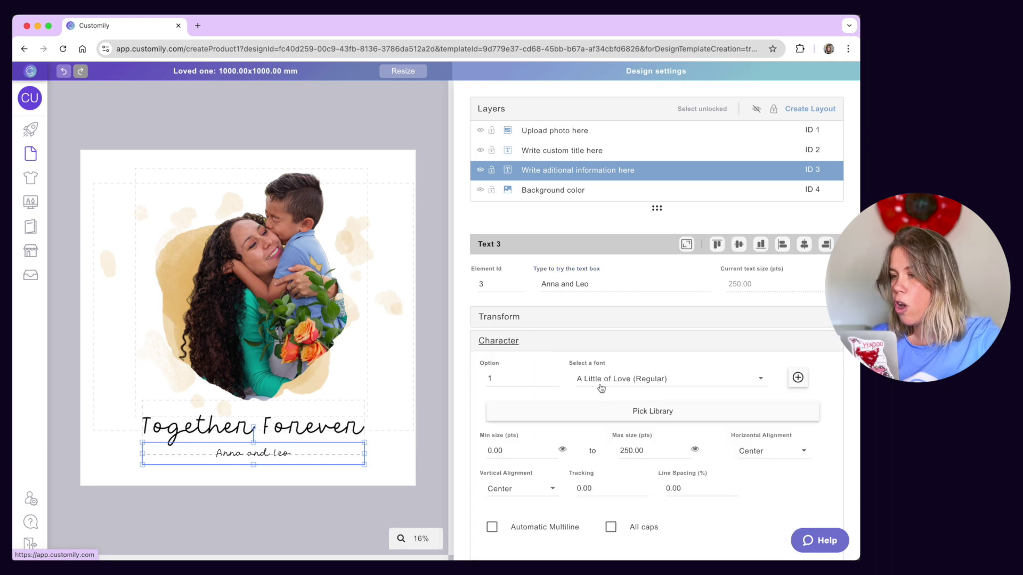
pyautogui.click(561, 343)
pyautogui.click(544, 368)
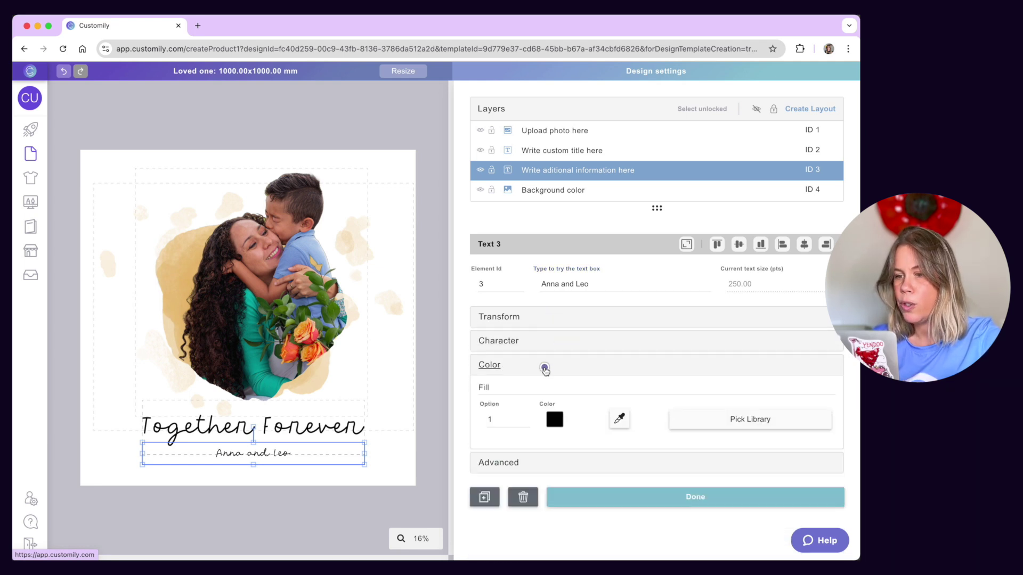
pyautogui.click(544, 368)
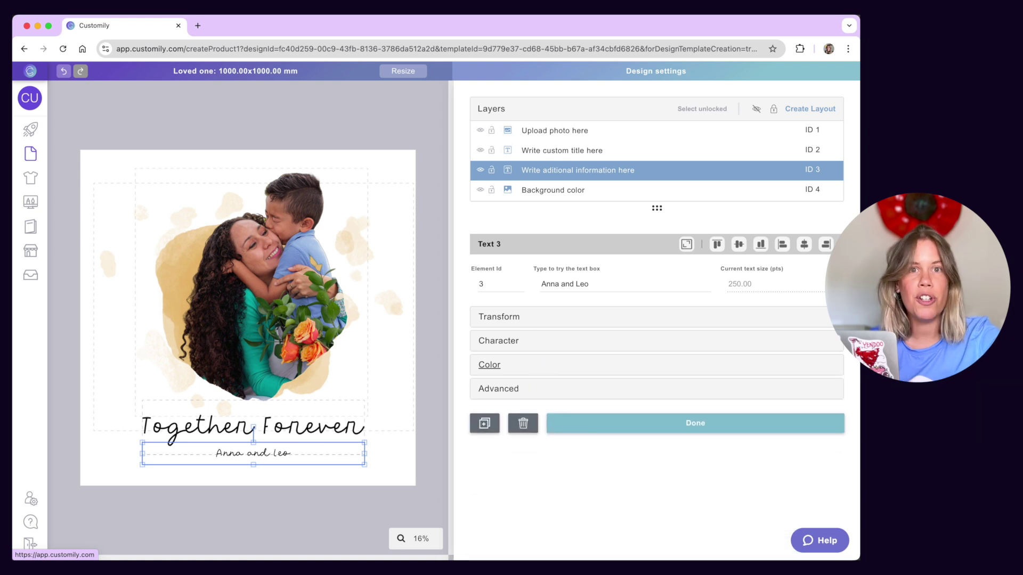
pyautogui.click(551, 338)
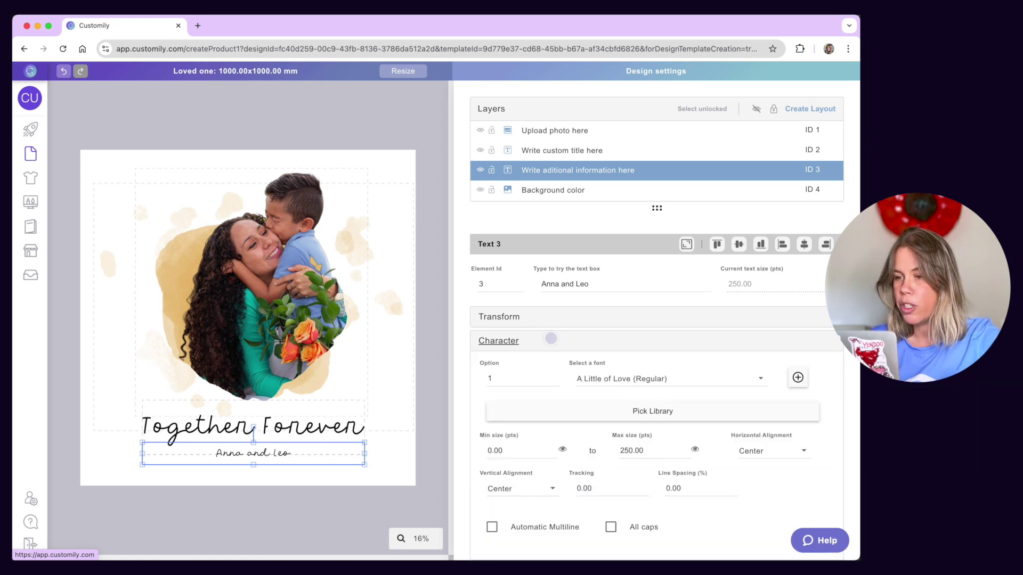
# - Add Abril Fatface New as font option 2 for the line and compare it with option 1
pyautogui.click(556, 375)
pyautogui.click(597, 379)
pyautogui.click(601, 406)
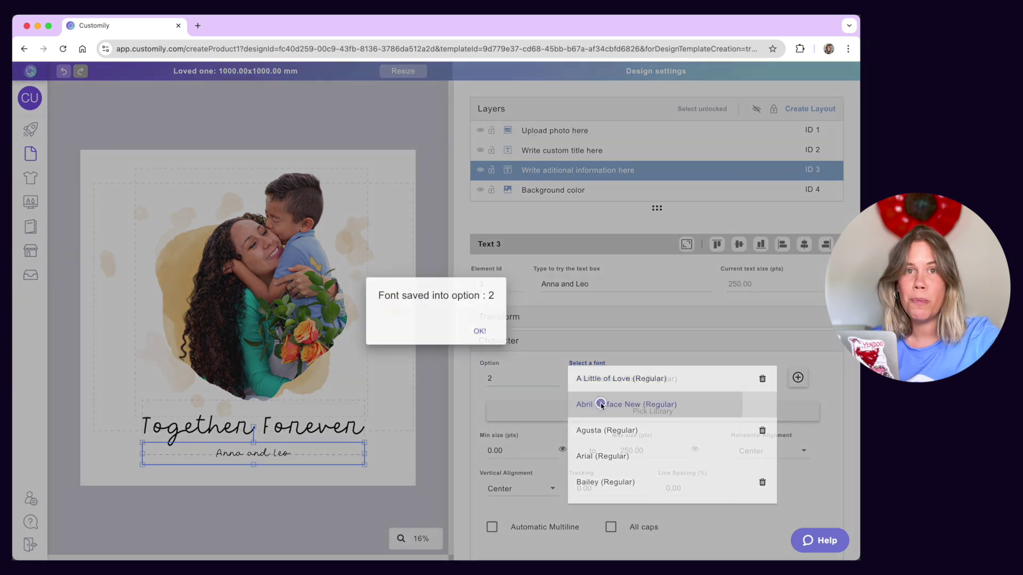
pyautogui.click(486, 332)
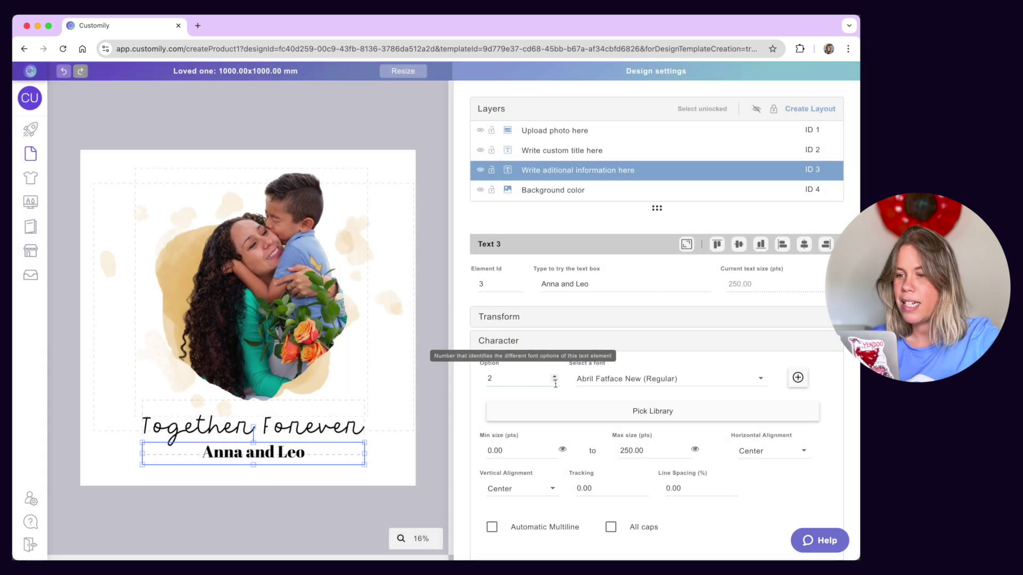
pyautogui.click(555, 382)
pyautogui.click(554, 377)
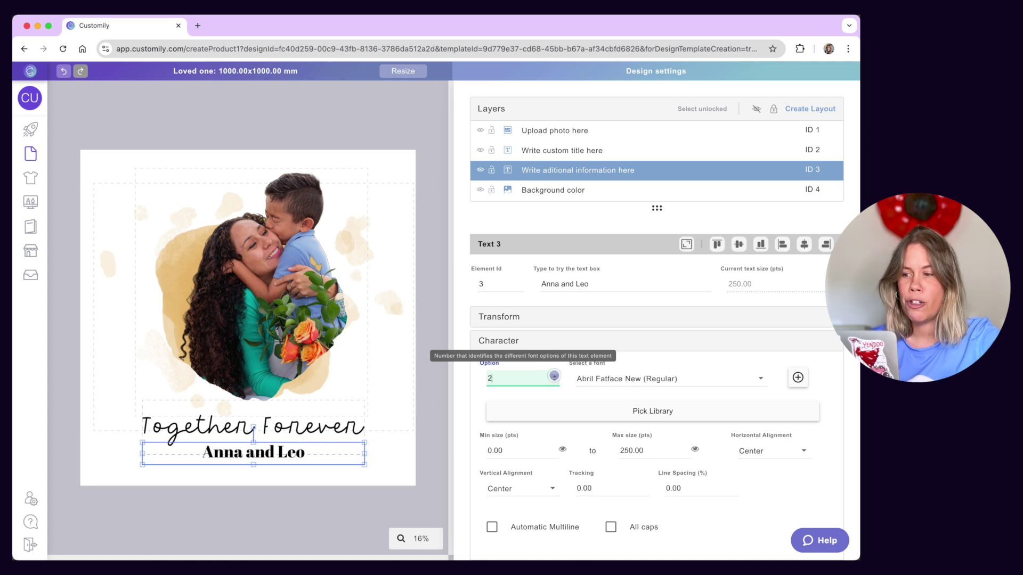
# - Browse the font list, keep Abril Fatface New, then select the Together Forever title
pyautogui.click(629, 383)
pyautogui.scroll(-2, 634, 410)
pyautogui.scroll(-3, 638, 415)
pyautogui.scroll(6, 638, 416)
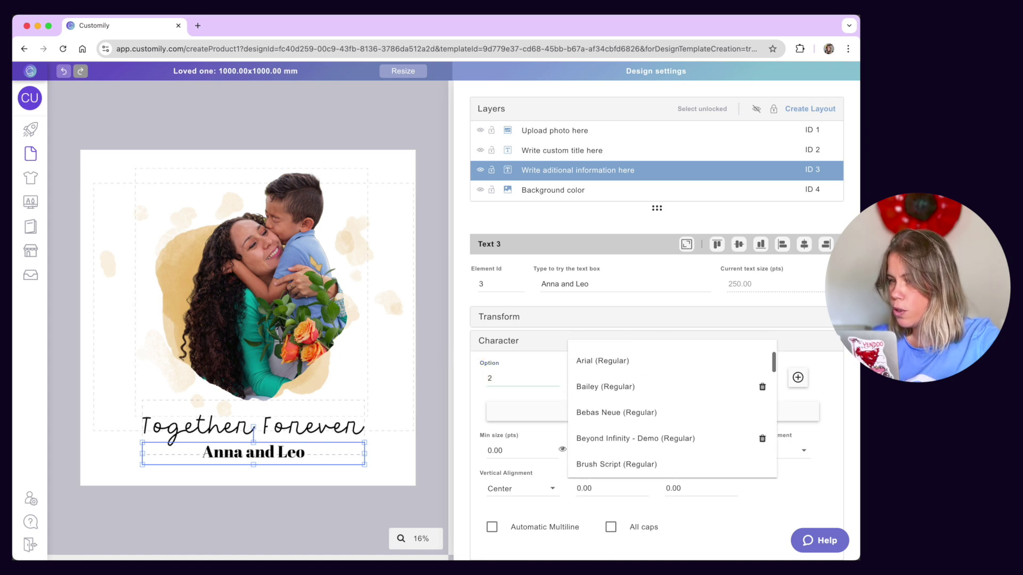
pyautogui.click(832, 383)
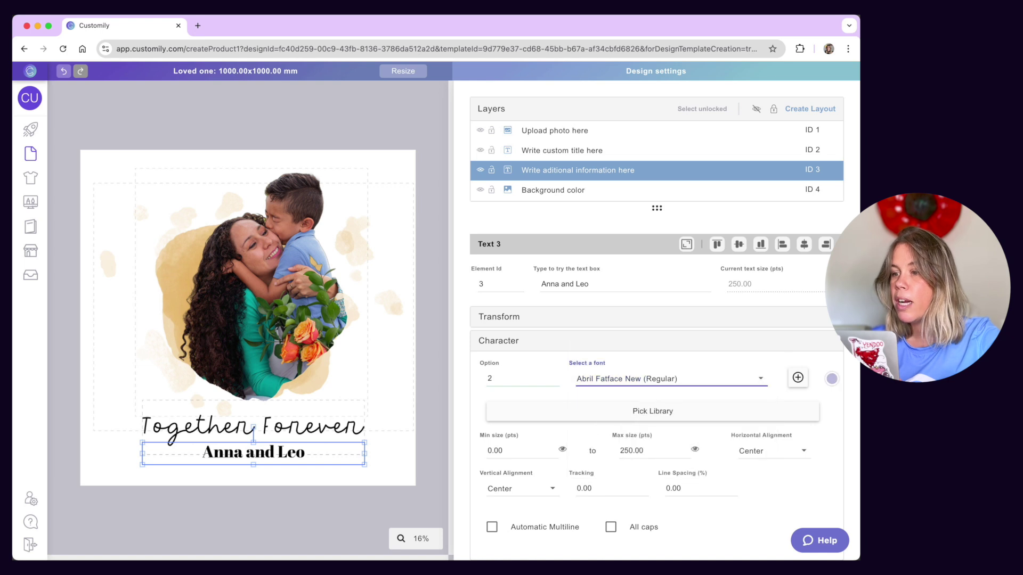
pyautogui.click(799, 378)
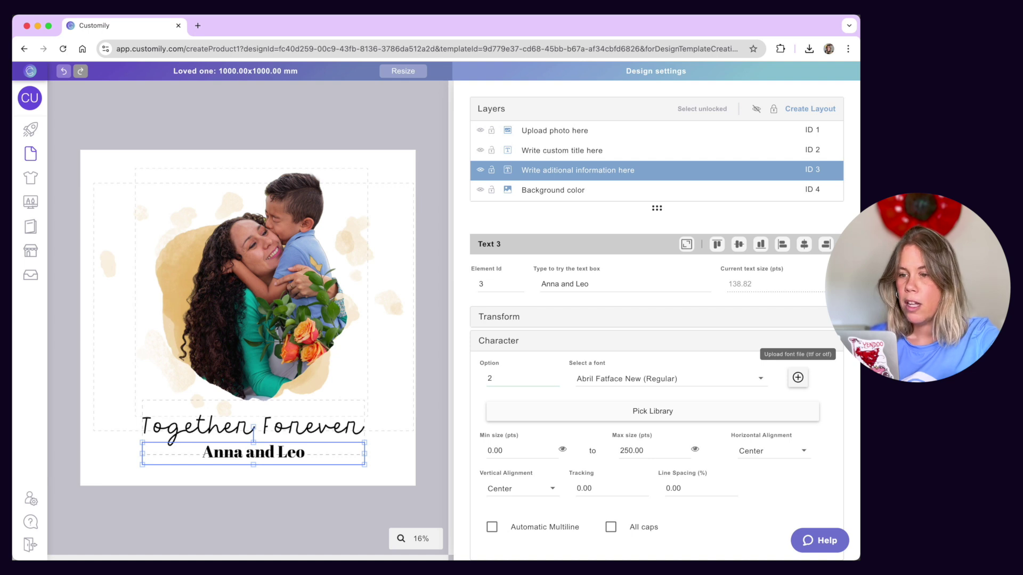
pyautogui.click(319, 427)
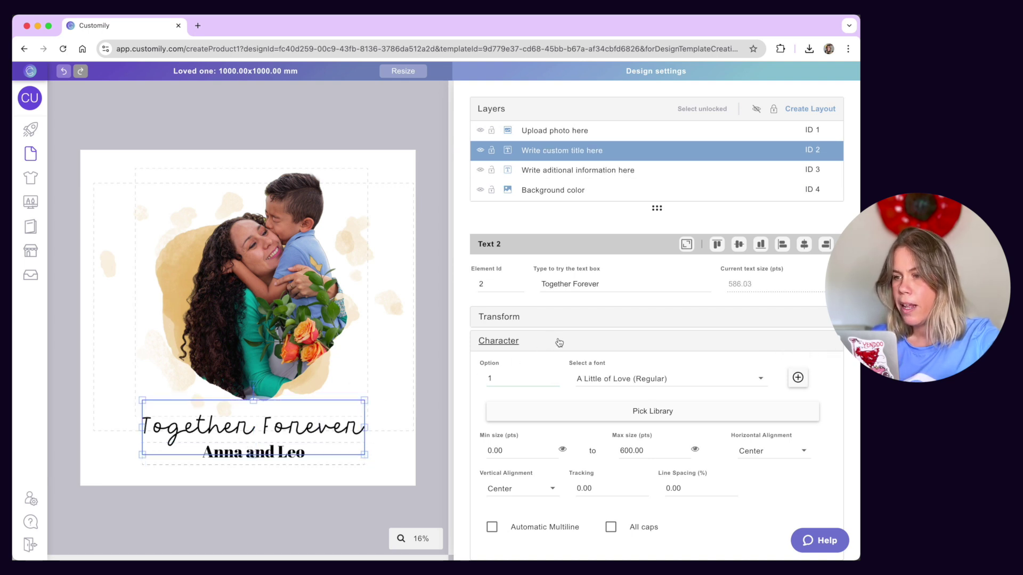
# - Upload Anatomical.ttf and set it as the title's font option 1
pyautogui.click(797, 377)
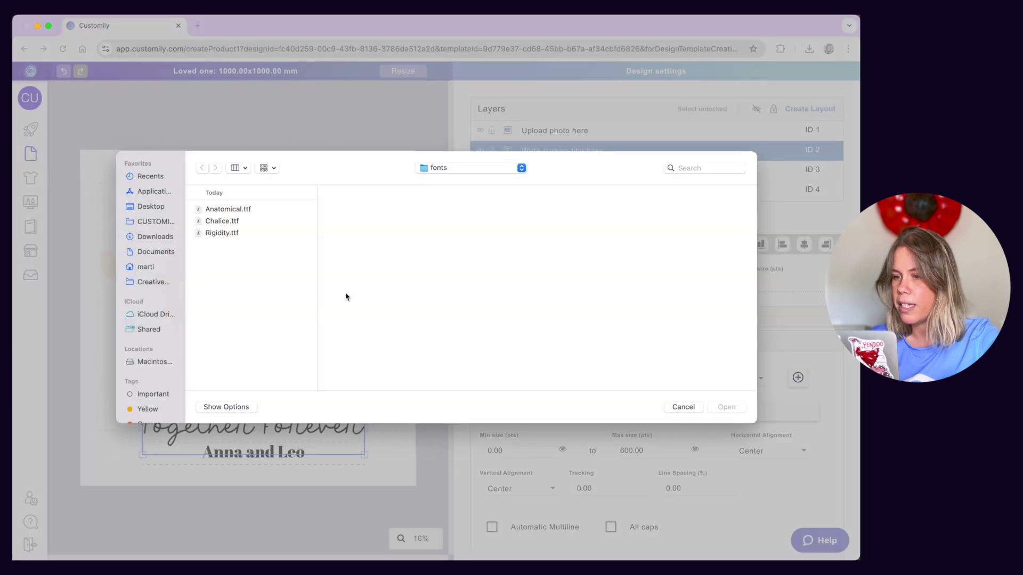
pyautogui.click(229, 211)
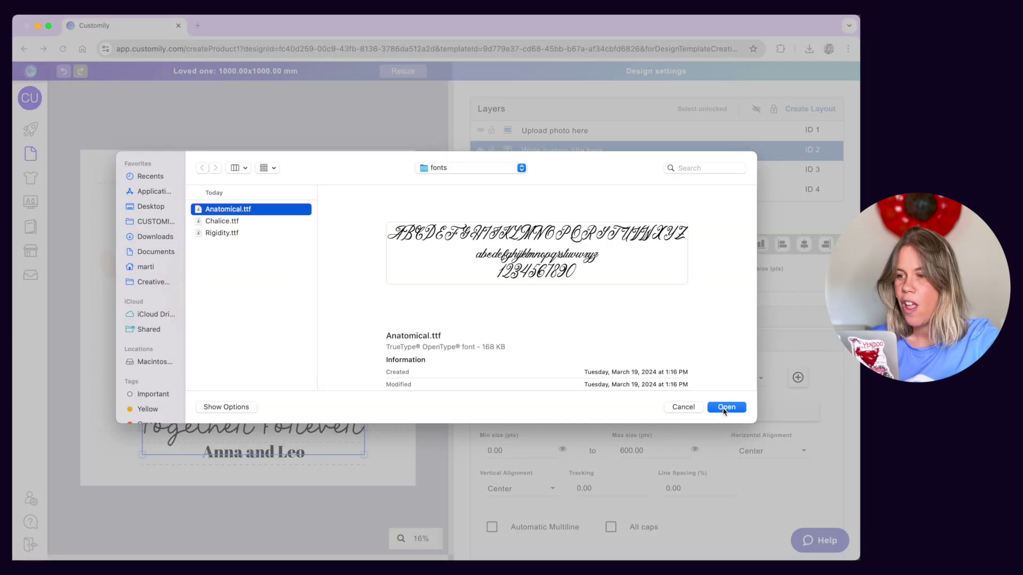
pyautogui.click(725, 408)
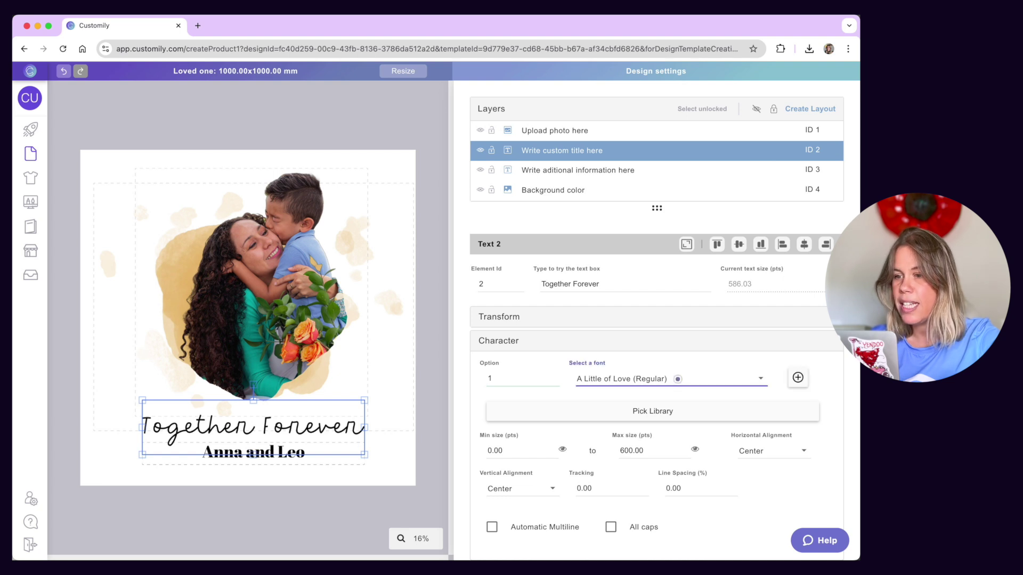
pyautogui.click(631, 456)
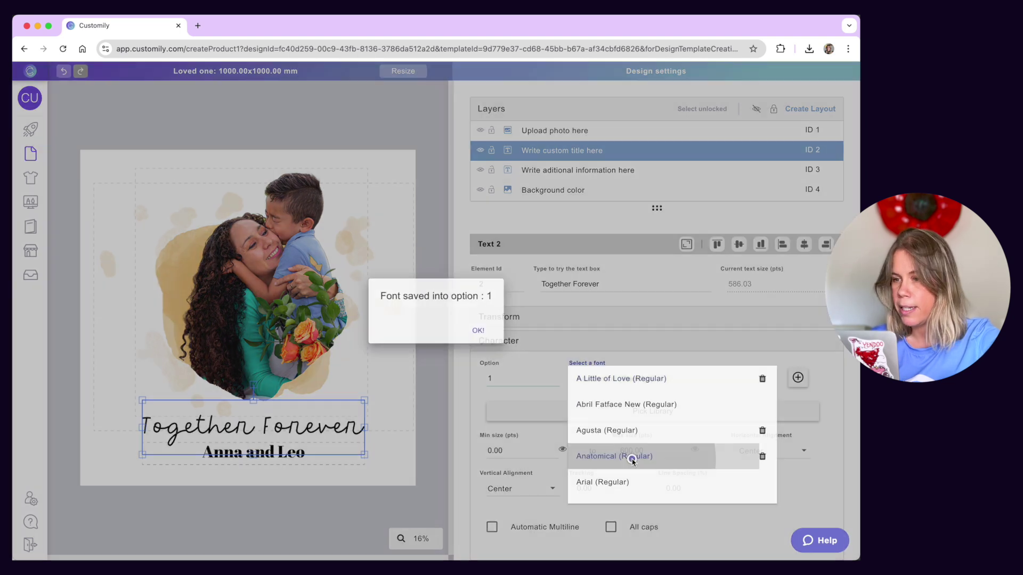
pyautogui.click(482, 332)
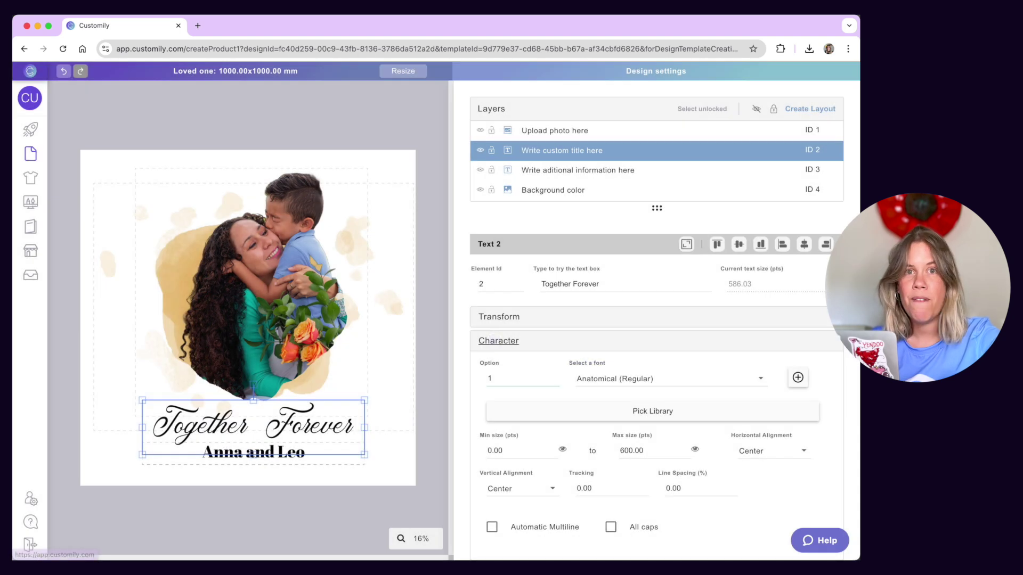
# - Set Agusta as the title's font option 2, then show its Color settings
pyautogui.click(555, 376)
pyautogui.click(596, 378)
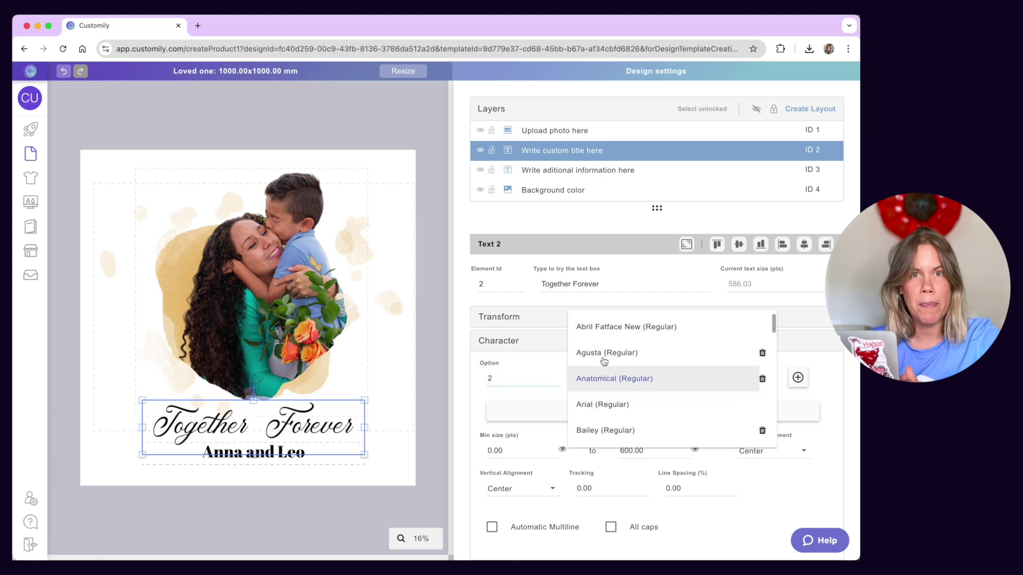
pyautogui.click(604, 358)
pyautogui.click(481, 331)
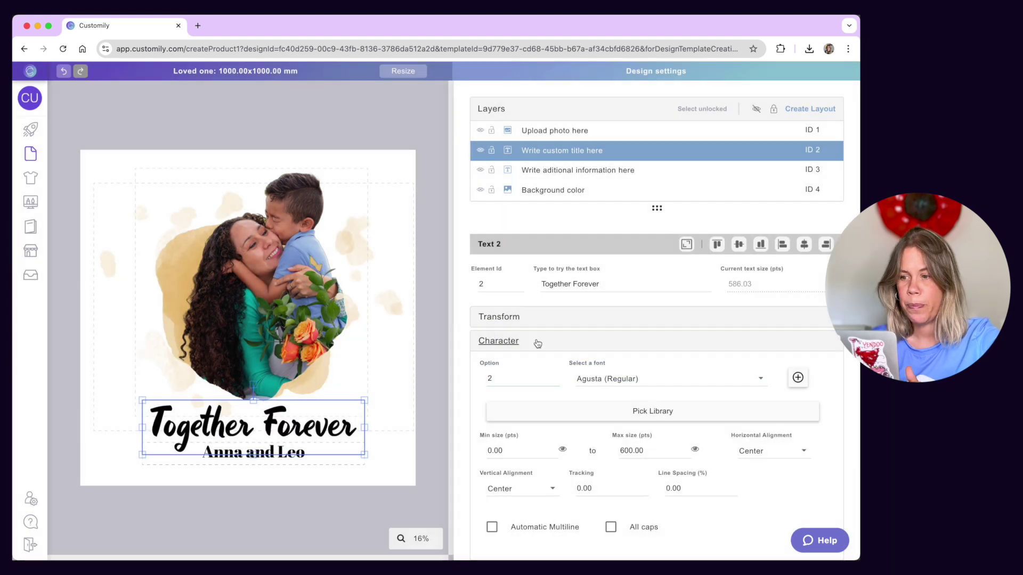
pyautogui.click(541, 341)
pyautogui.click(547, 364)
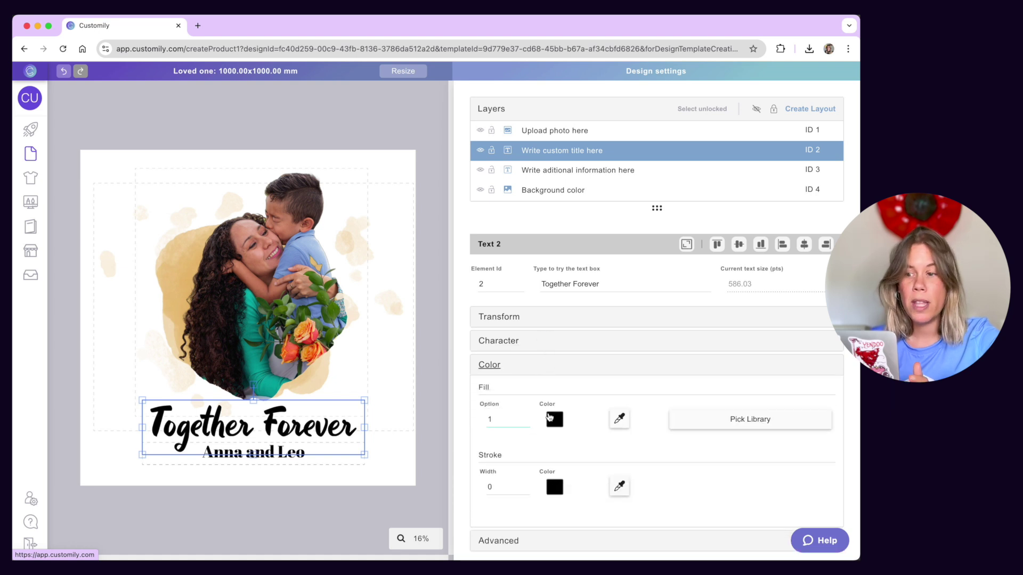
# - Save brown as the title's fill colour option 1
pyautogui.click(552, 419)
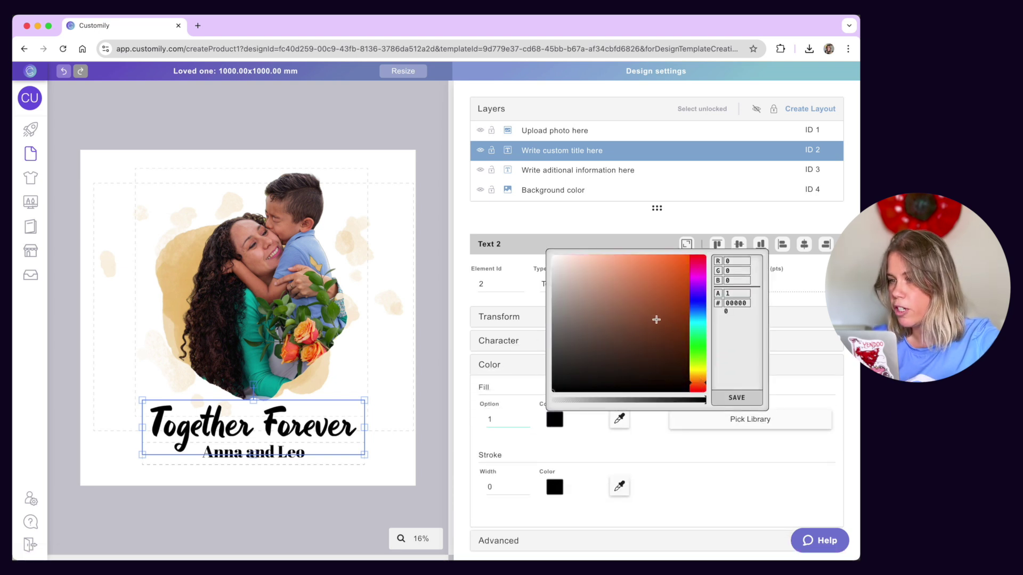
pyautogui.click(654, 319)
pyautogui.click(736, 398)
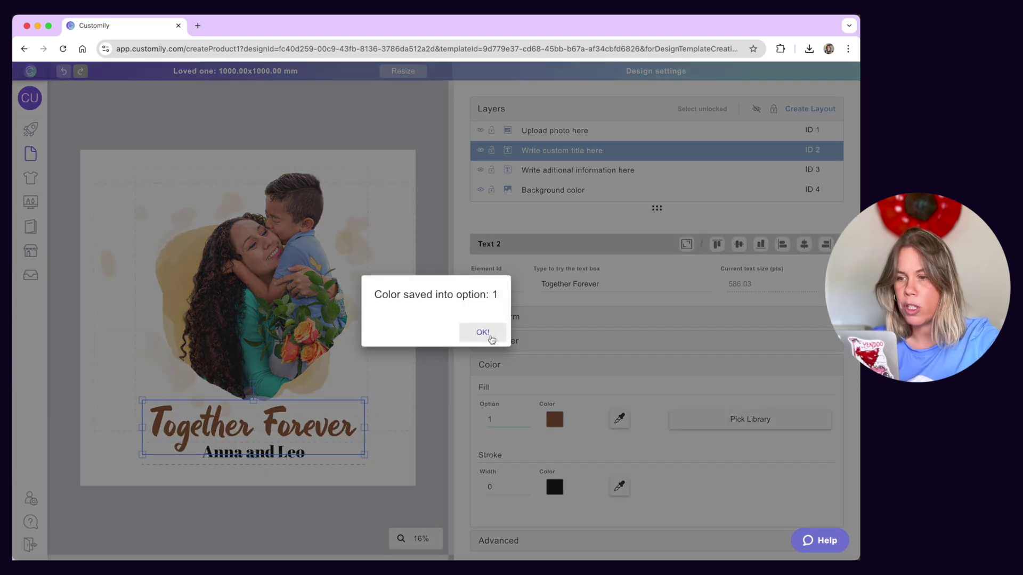
pyautogui.click(483, 333)
# - Save pale yellow-green D1D28B as fill option 2, check the colour libraries, and deselect the title
pyautogui.click(524, 416)
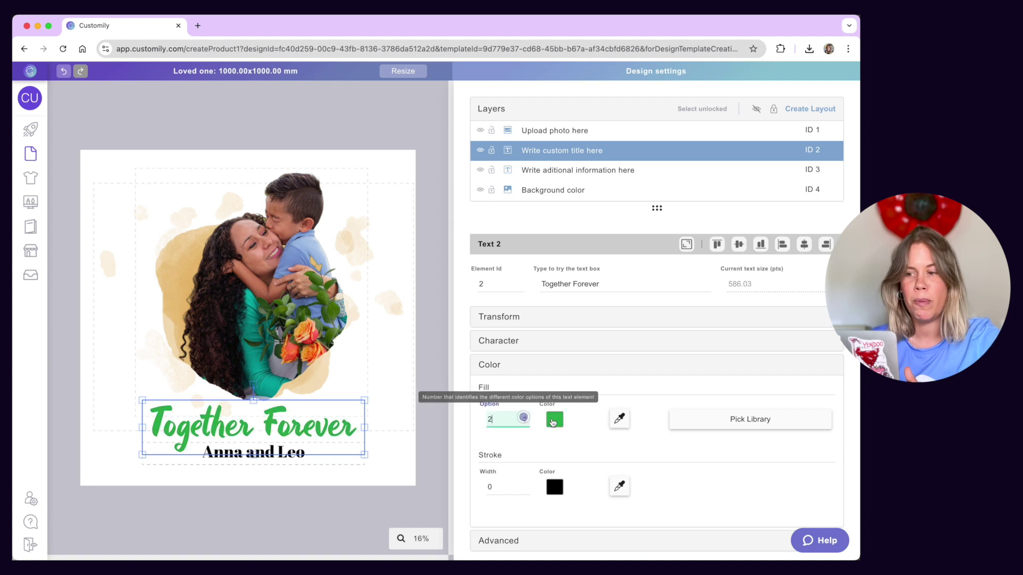
pyautogui.click(553, 421)
pyautogui.click(698, 368)
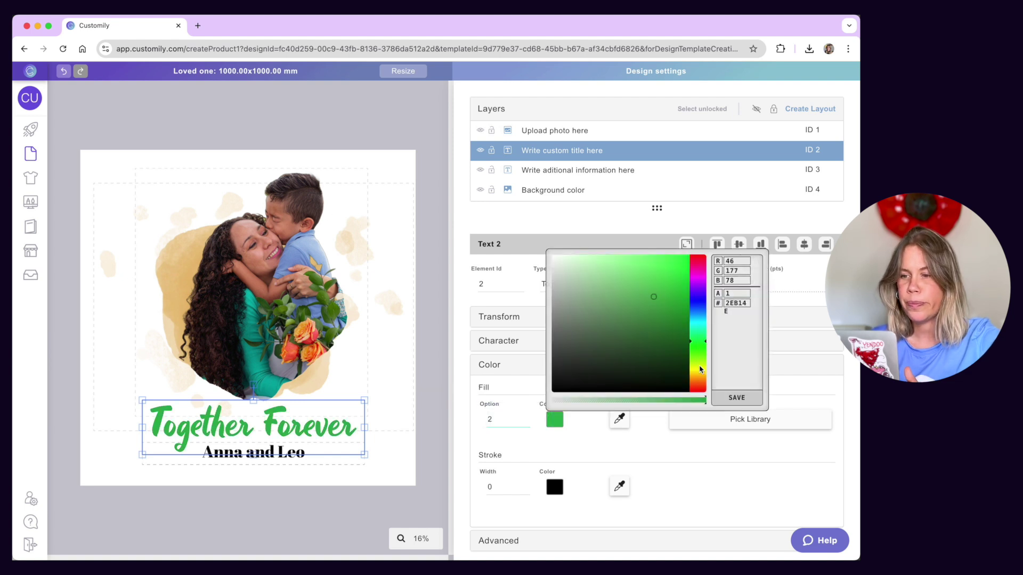
pyautogui.click(598, 280)
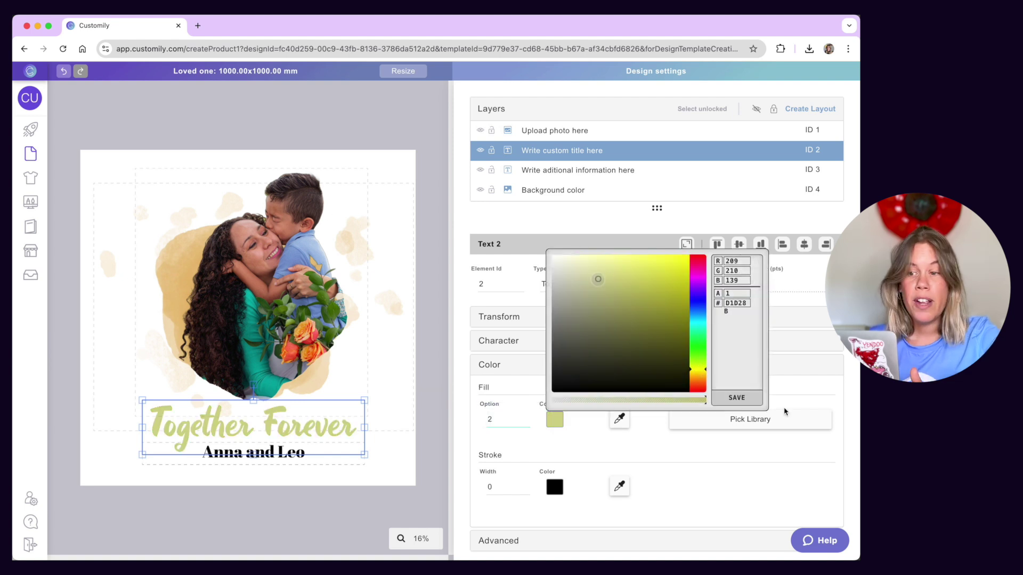
pyautogui.click(740, 399)
pyautogui.click(491, 334)
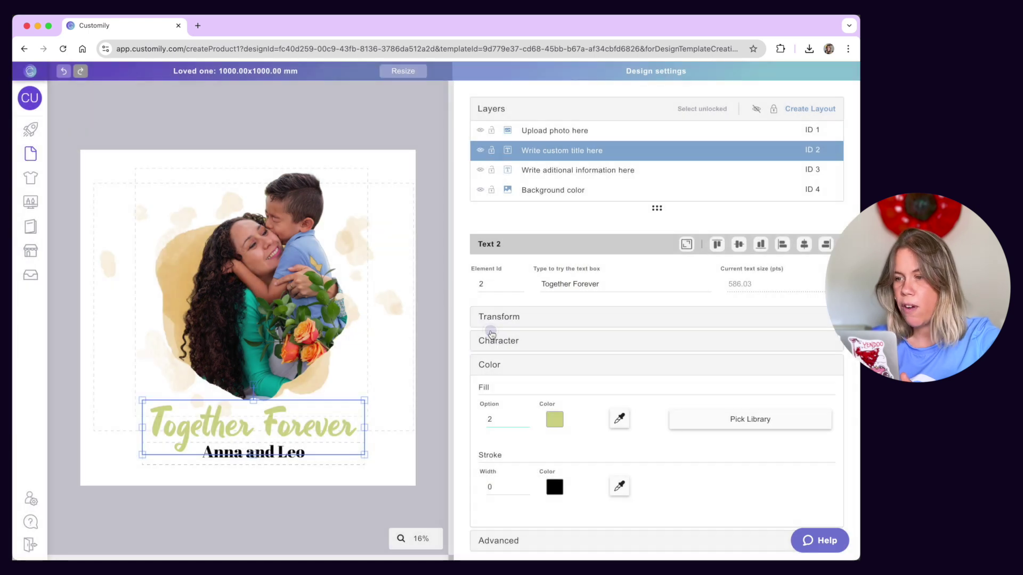
pyautogui.click(744, 427)
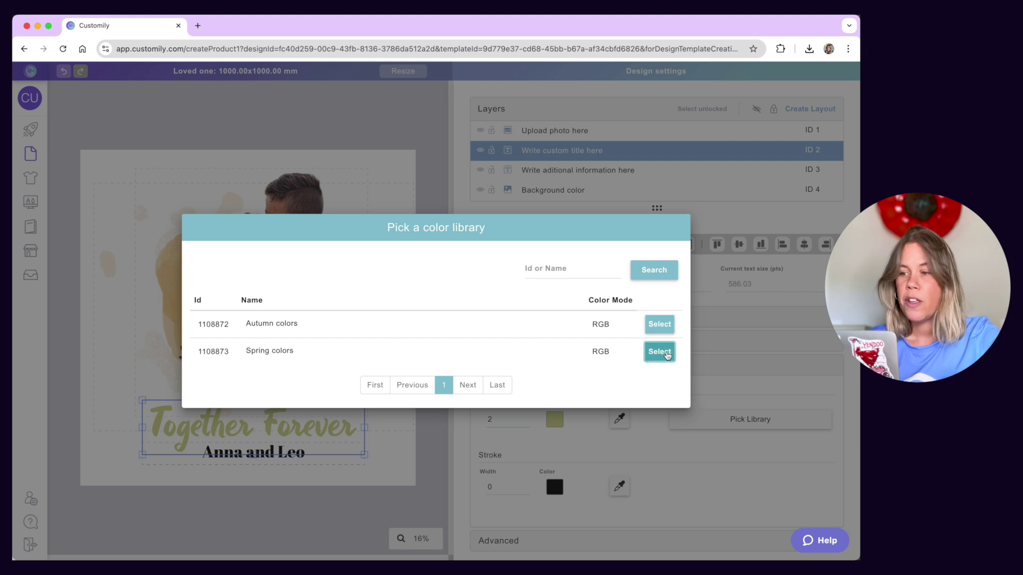
pyautogui.click(649, 425)
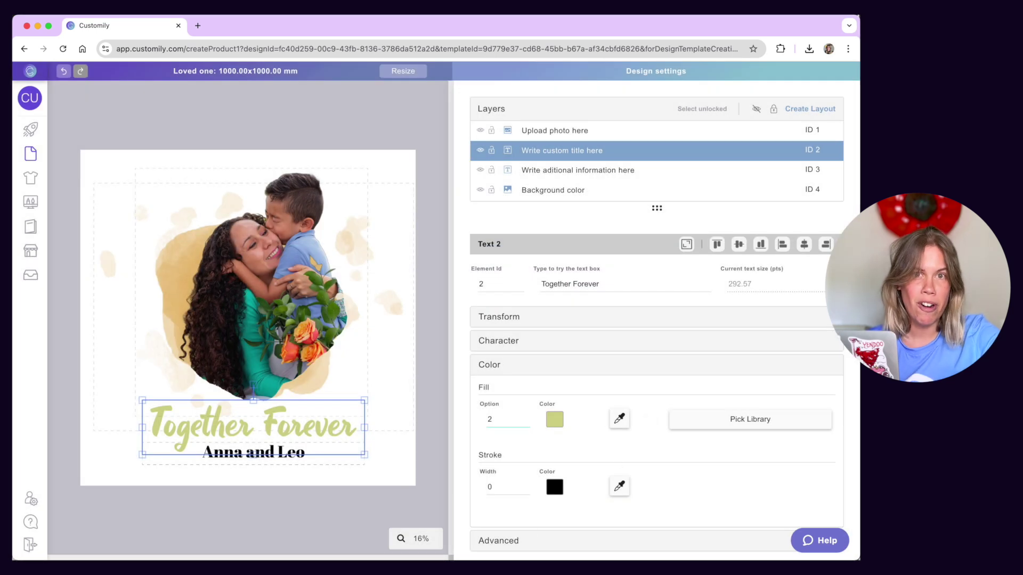
pyautogui.click(440, 526)
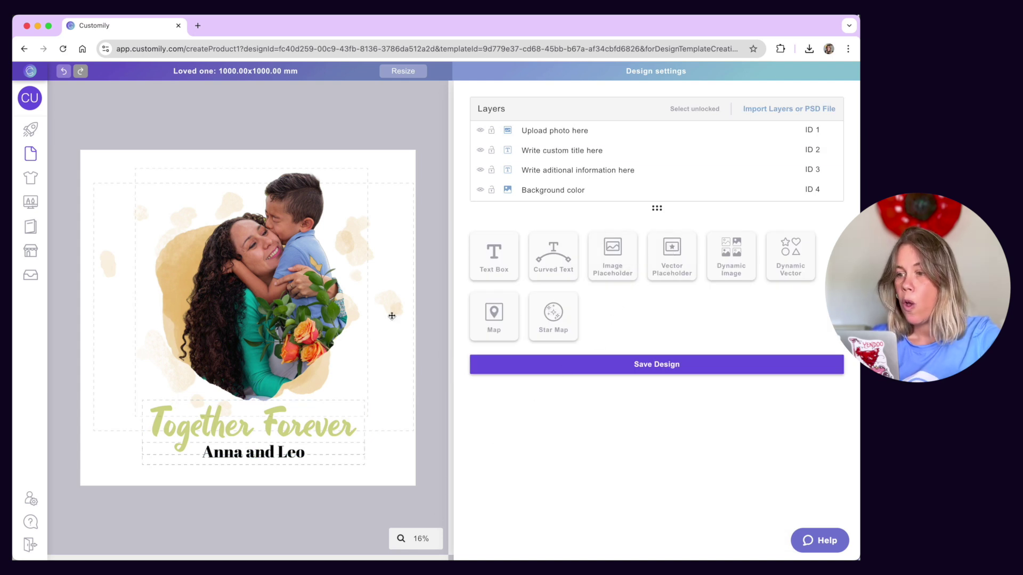
# - Preview the photo placeholder with the mother and baby sample photo from Customer Images
pyautogui.click(297, 312)
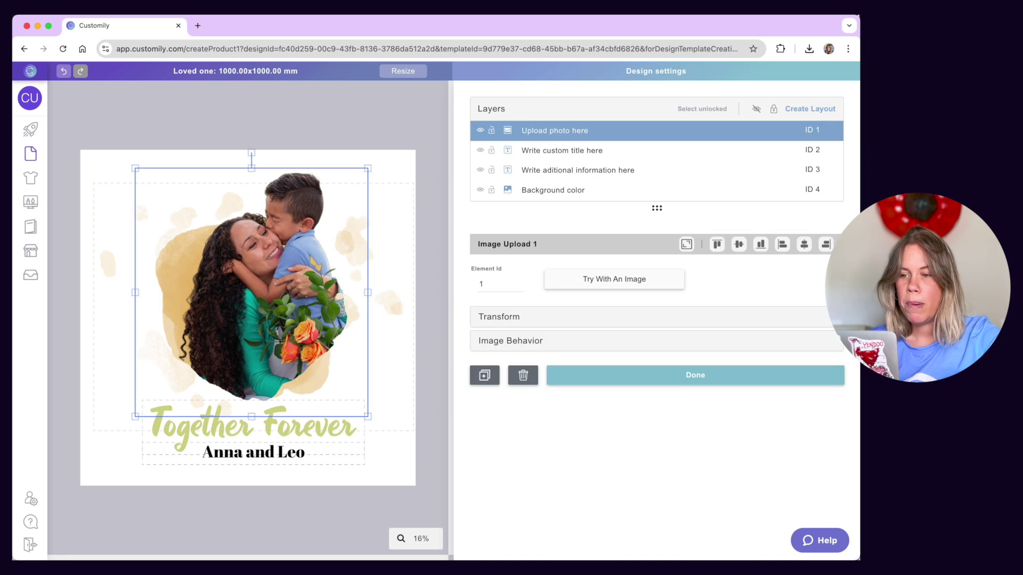
pyautogui.click(566, 279)
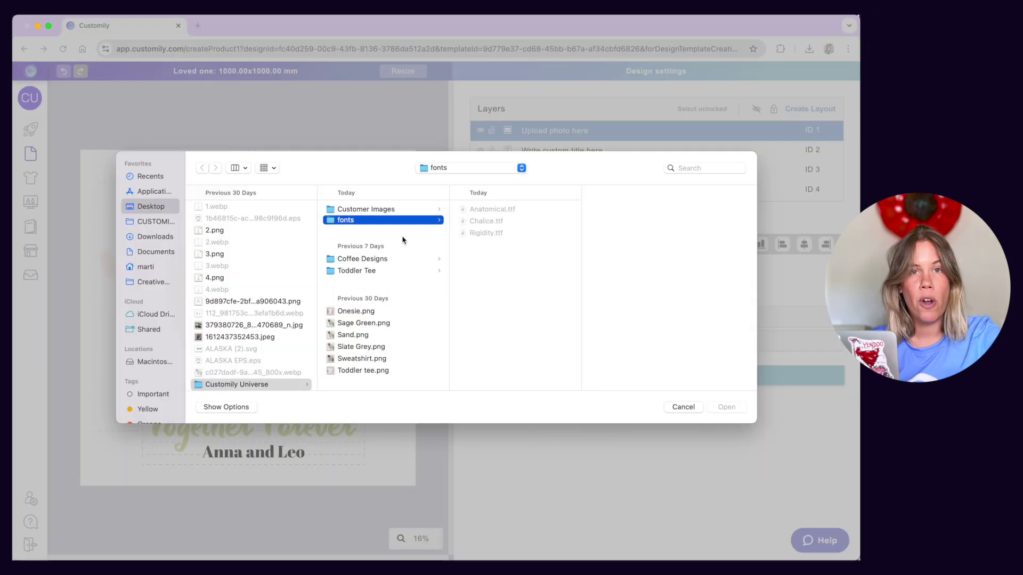
pyautogui.click(379, 209)
pyautogui.click(494, 221)
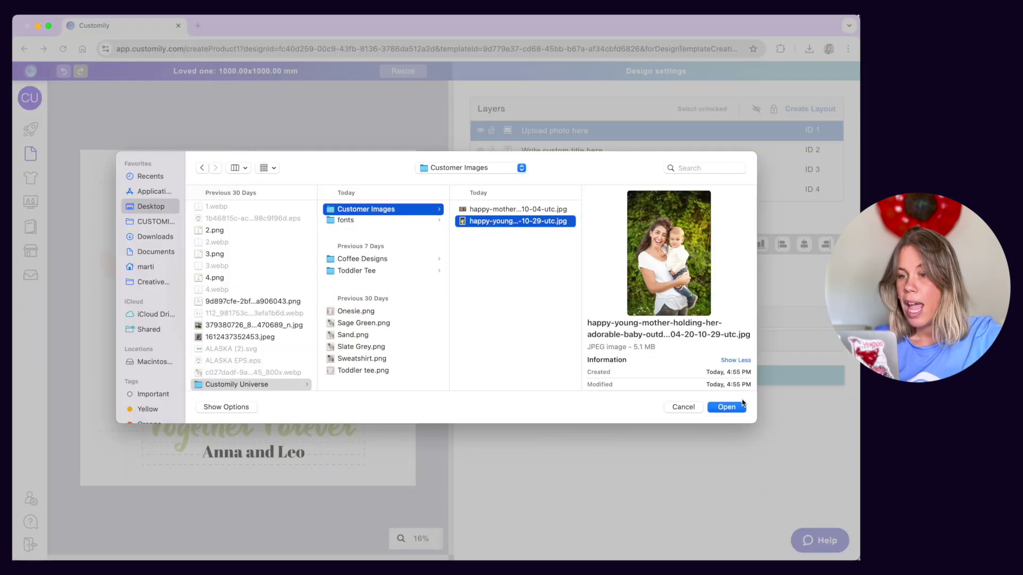
pyautogui.click(728, 408)
pyautogui.click(614, 279)
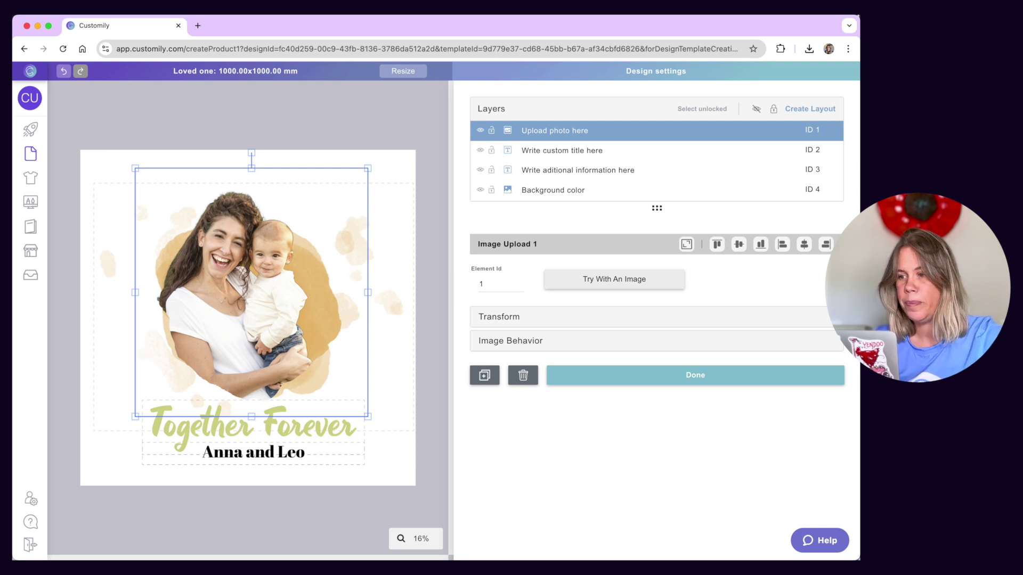
# - Review the photo's Image Behavior options and finish editing with Done
pyautogui.click(537, 344)
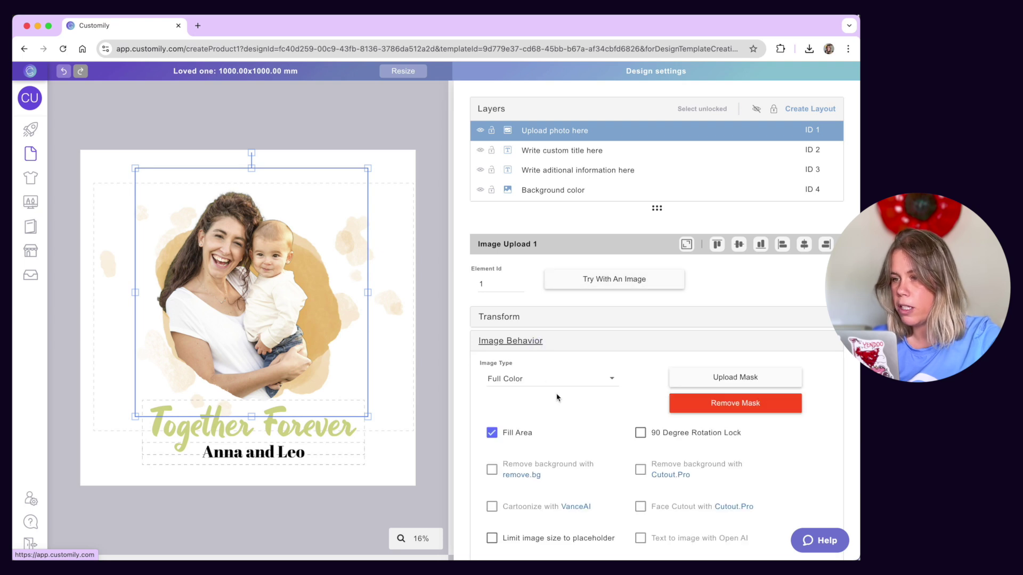
pyautogui.scroll(-4, 560, 411)
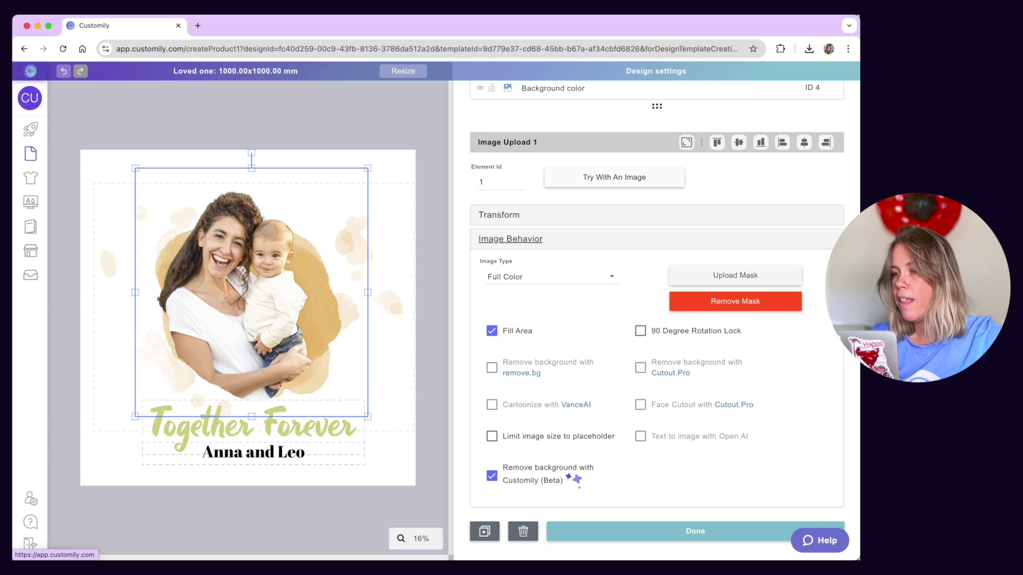
pyautogui.moveTo(522, 337)
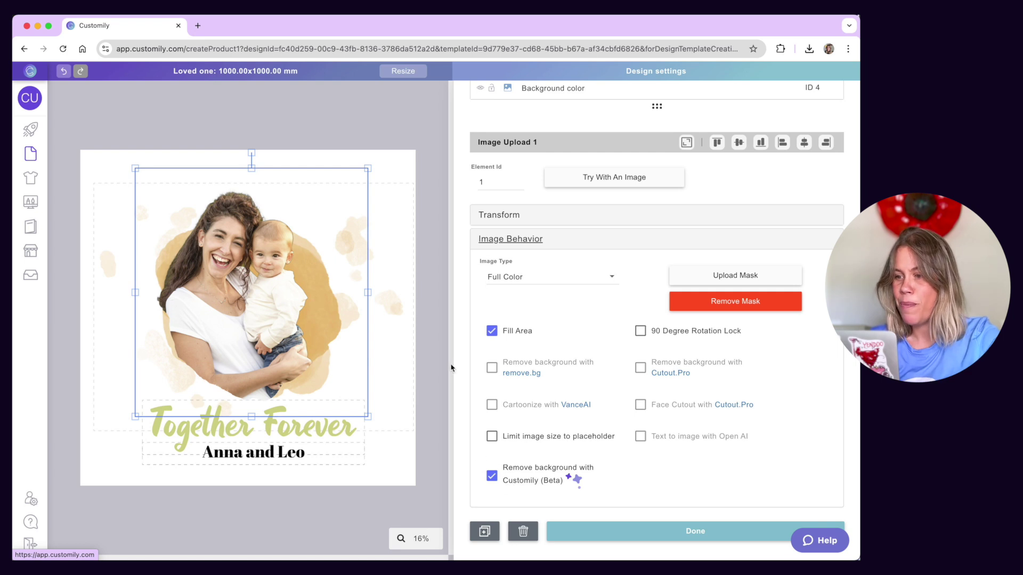
pyautogui.click(592, 534)
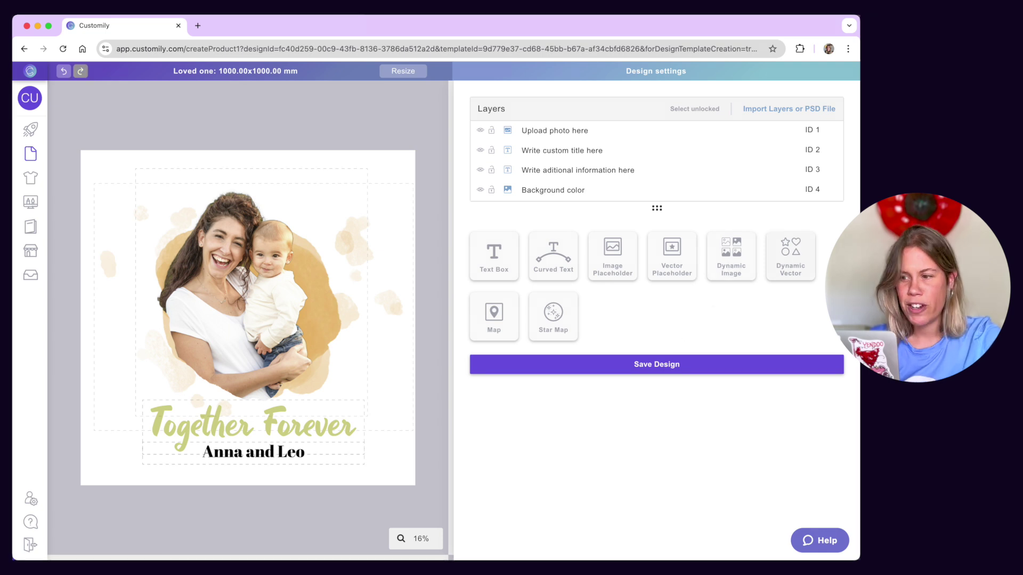
pyautogui.click(679, 193)
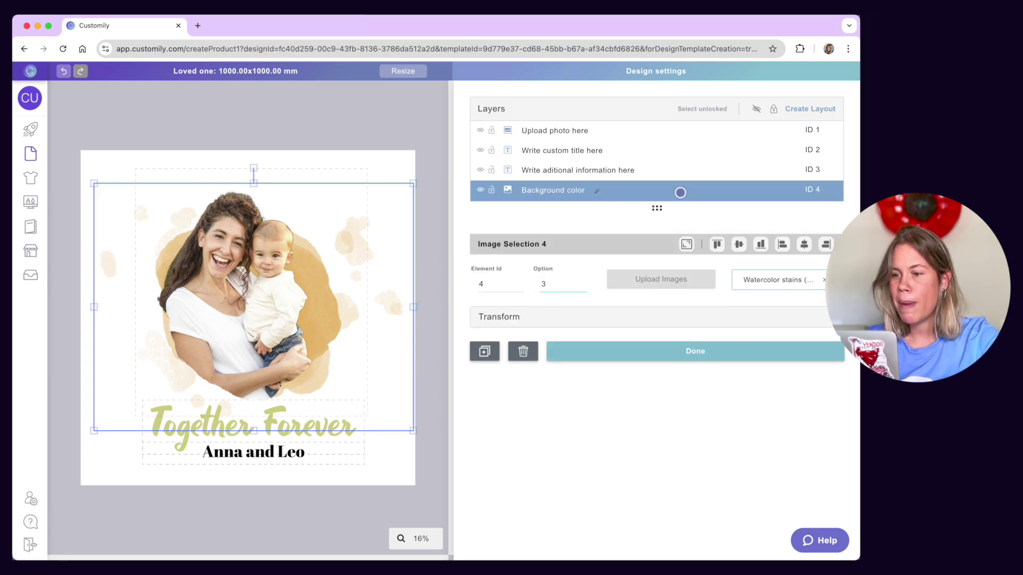
pyautogui.click(579, 283)
pyautogui.click(581, 282)
pyautogui.click(581, 282)
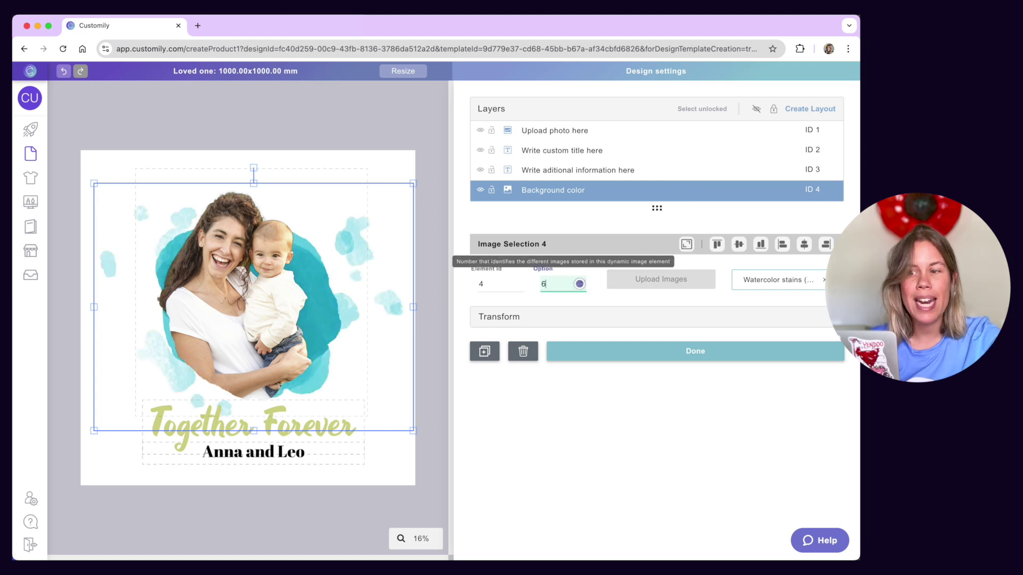
pyautogui.click(581, 286)
pyautogui.click(582, 286)
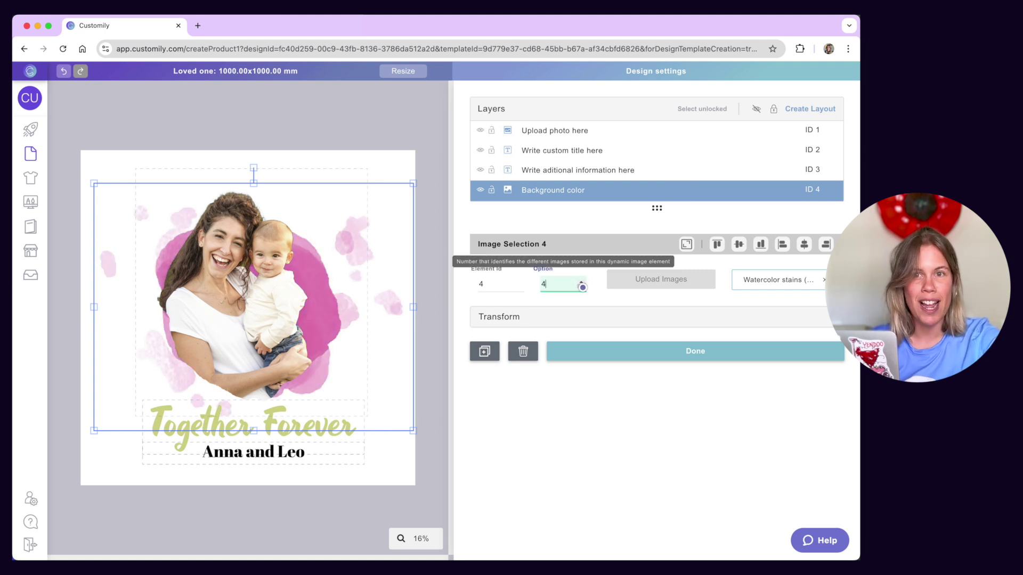
pyautogui.click(581, 287)
pyautogui.click(595, 351)
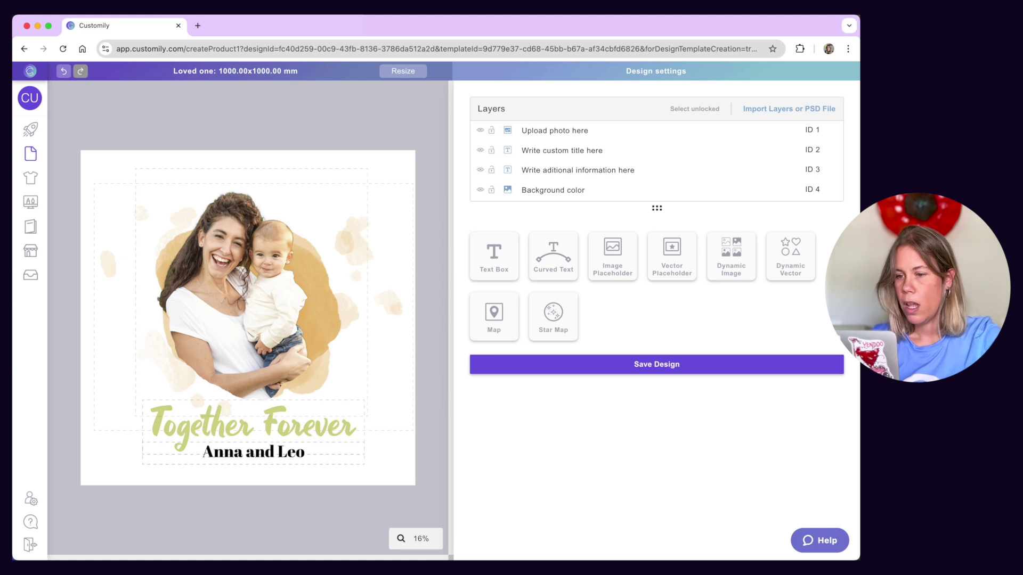
pyautogui.click(733, 262)
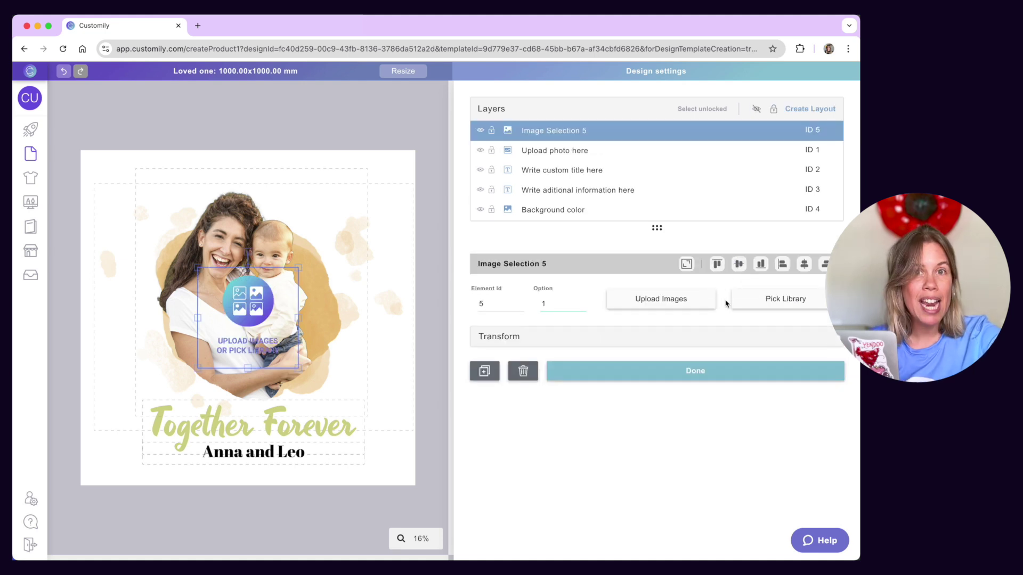
pyautogui.click(753, 301)
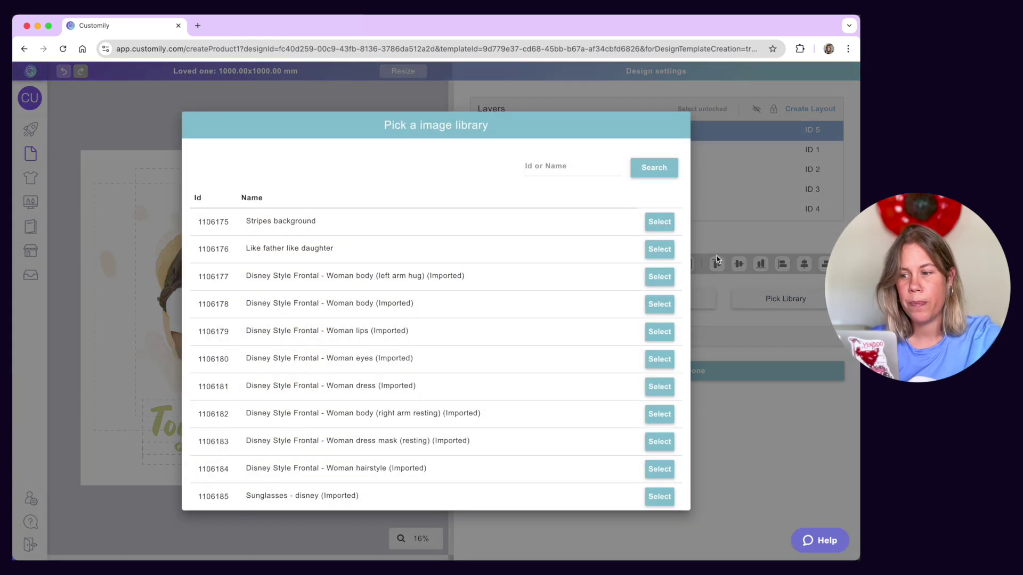
pyautogui.click(659, 222)
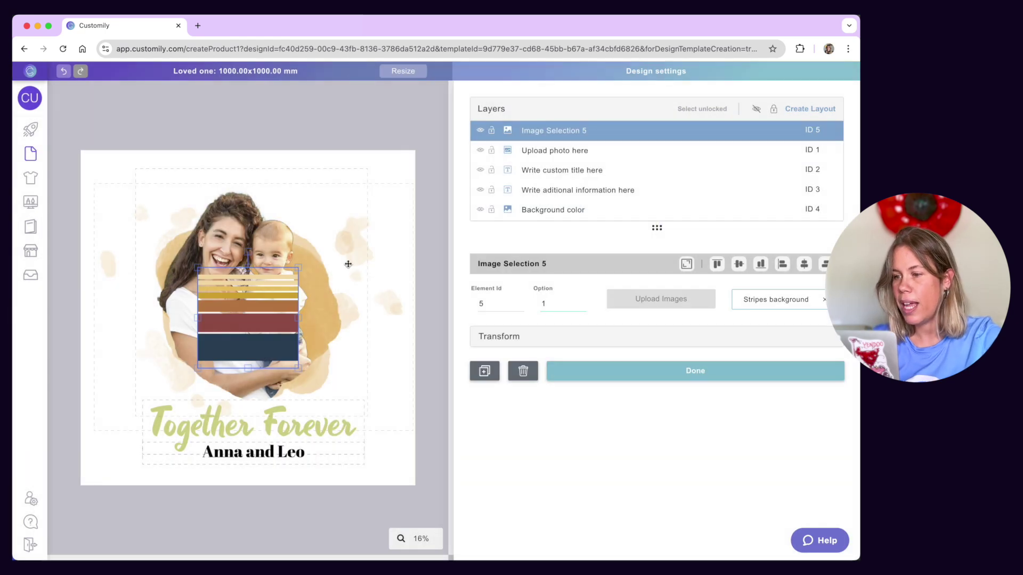
pyautogui.moveTo(299, 267); pyautogui.dragTo(407, 158)
pyautogui.moveTo(623, 132); pyautogui.dragTo(618, 210)
pyautogui.click(581, 302)
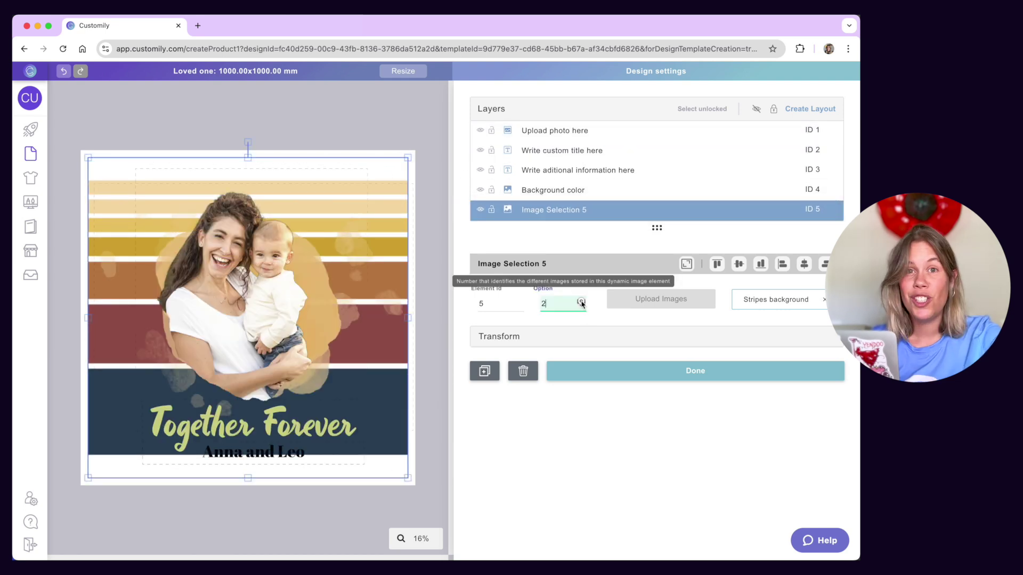
pyautogui.click(581, 303)
pyautogui.click(582, 302)
pyautogui.click(582, 301)
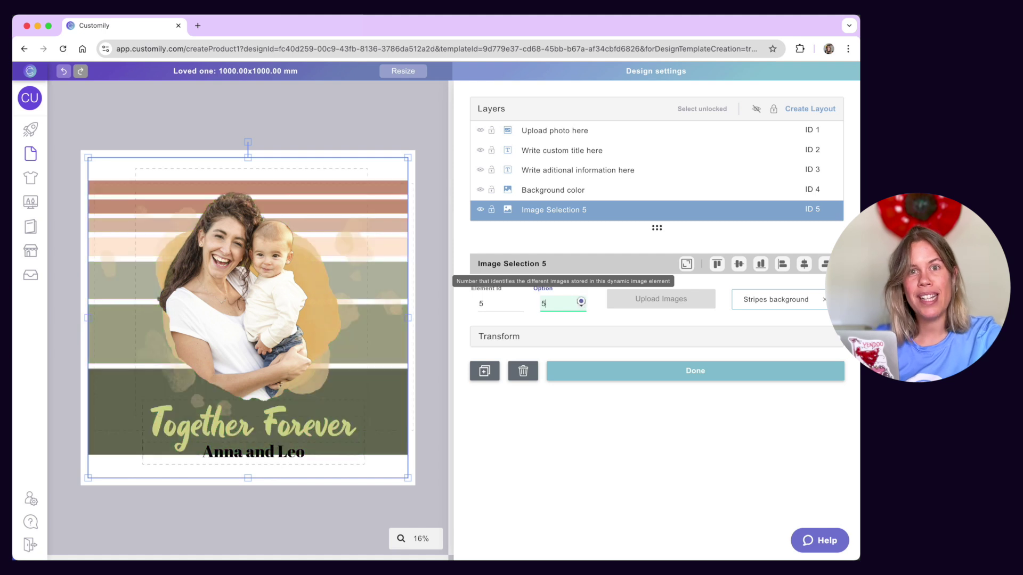
pyautogui.click(522, 376)
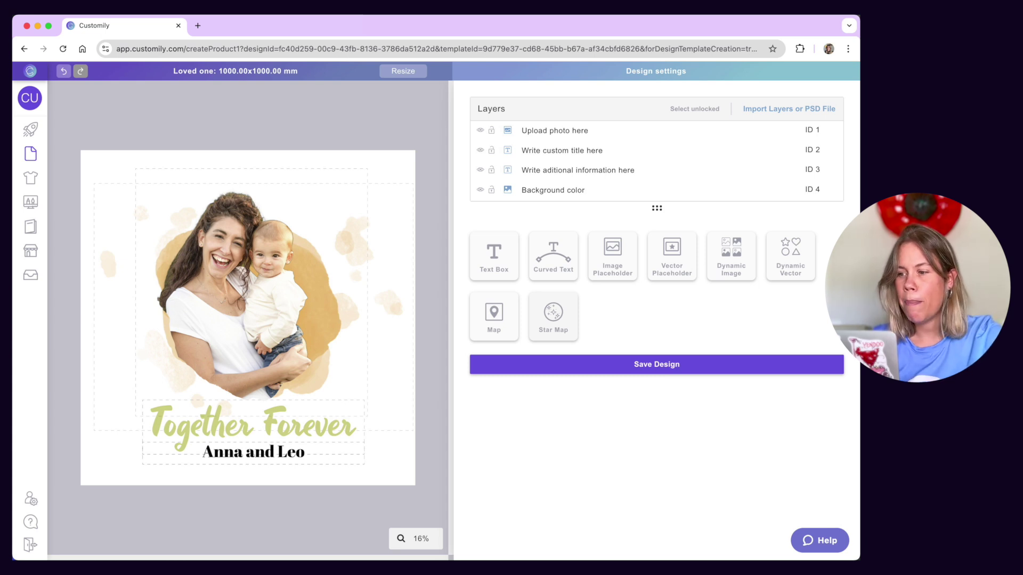
# - Add a map element, enlarge it to nearly fill the canvas, and move it to the top
pyautogui.click(500, 320)
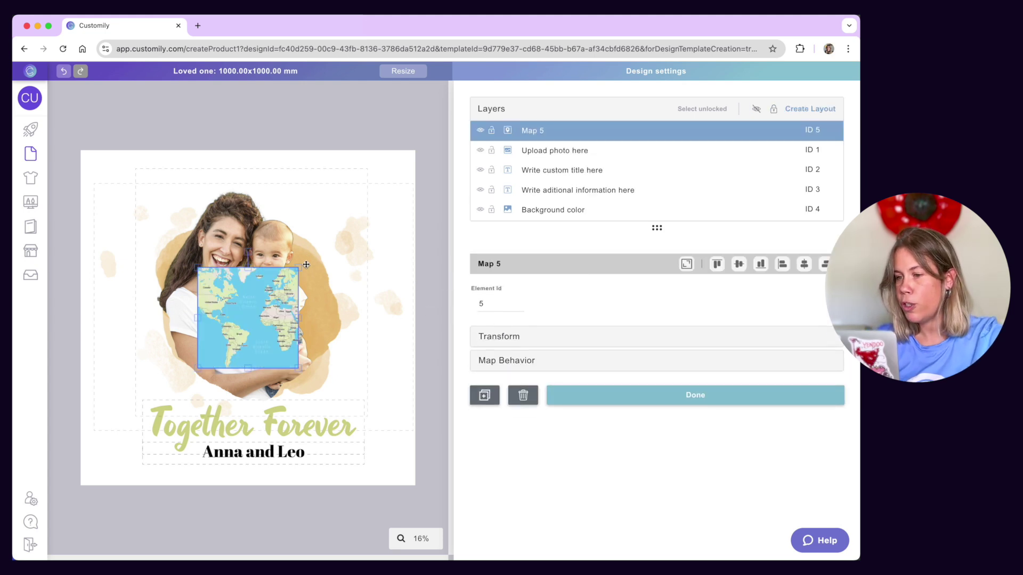
pyautogui.moveTo(299, 268); pyautogui.dragTo(394, 211)
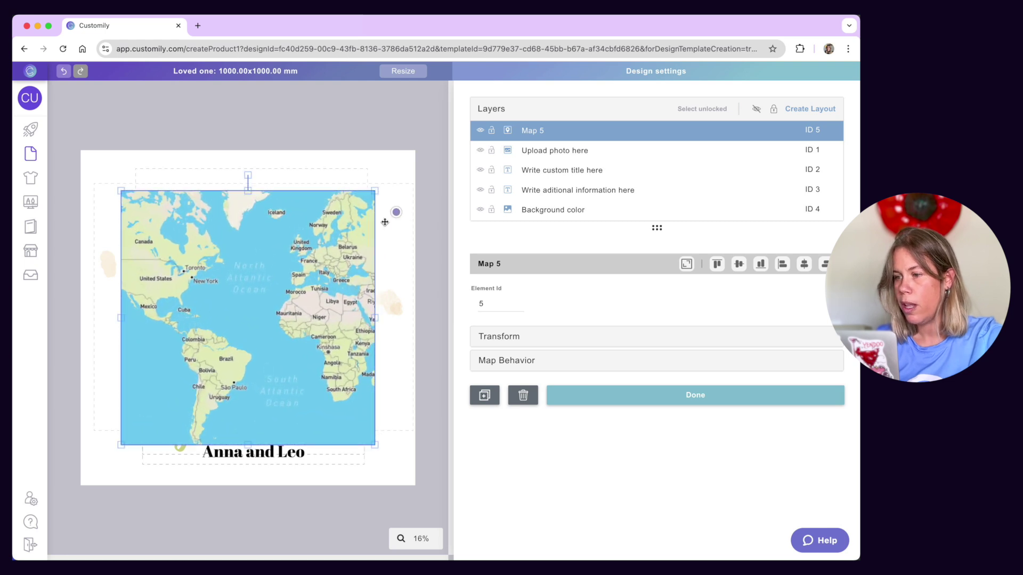
pyautogui.moveTo(313, 299); pyautogui.dragTo(314, 259)
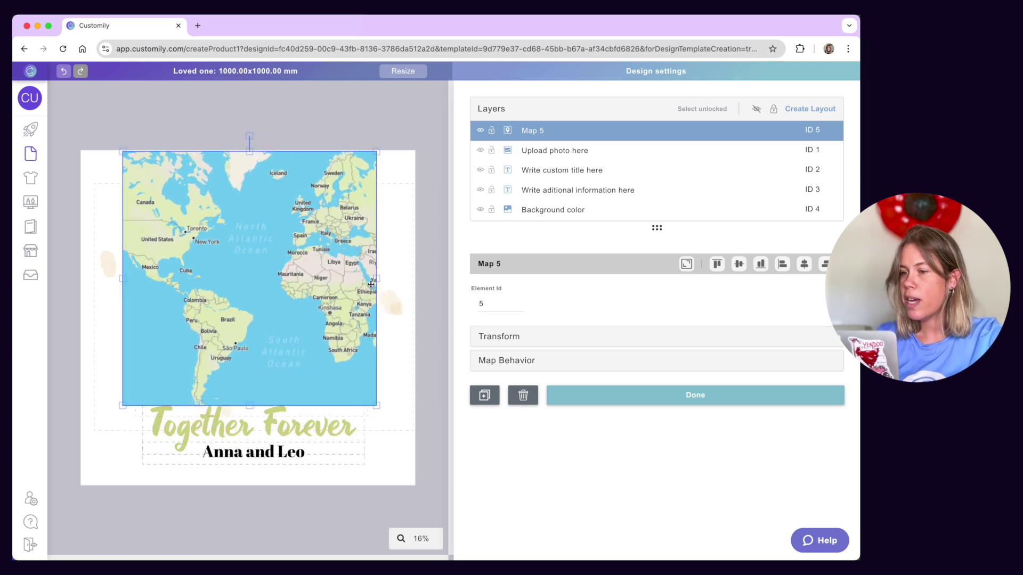
# - Offer Light, Romantic, Noir and Pop Art map styles, removing Streets
pyautogui.click(514, 367)
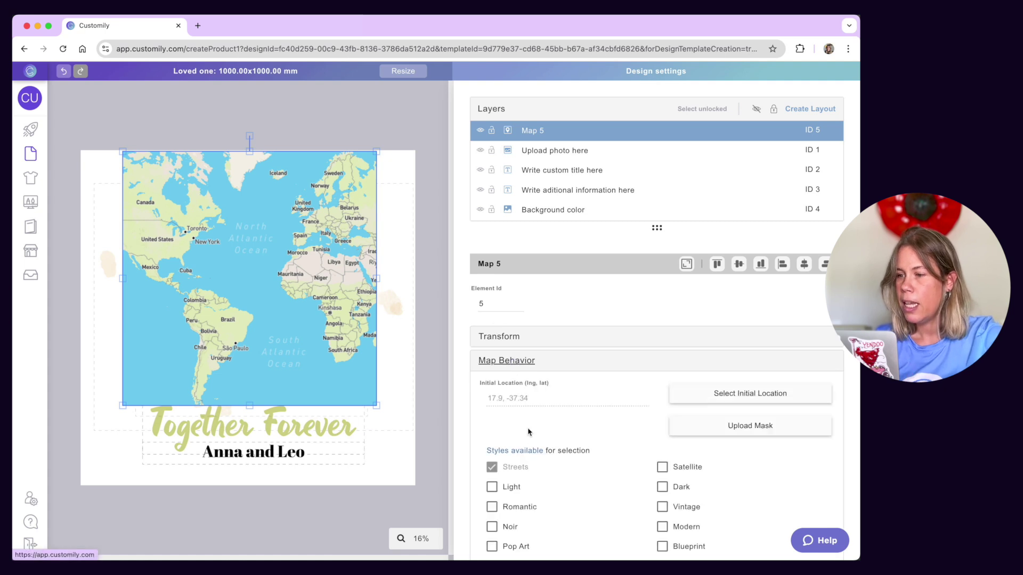
pyautogui.scroll(-3, 531, 436)
pyautogui.click(491, 411)
pyautogui.click(491, 431)
pyautogui.click(492, 452)
pyautogui.click(491, 471)
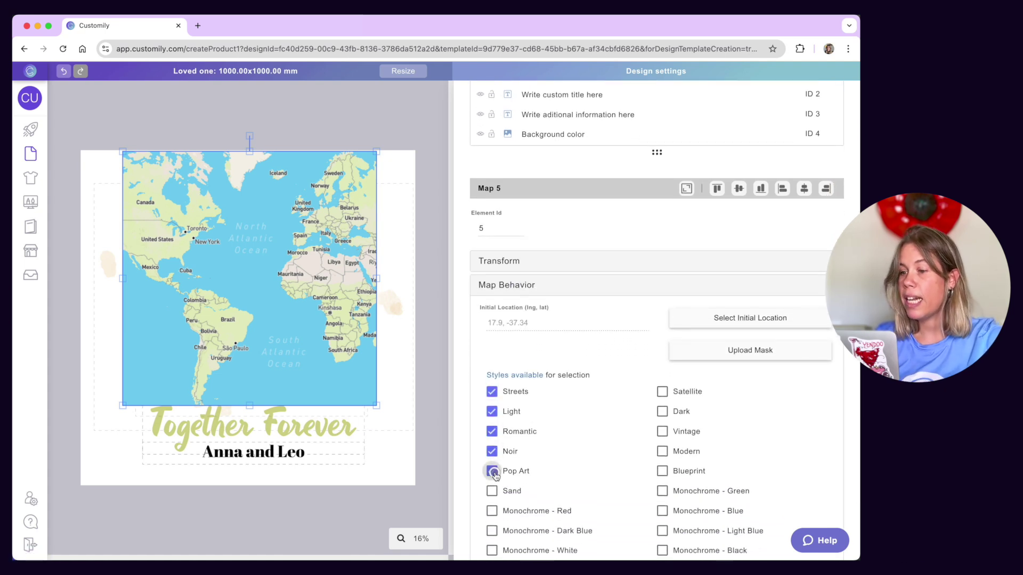
pyautogui.click(491, 393)
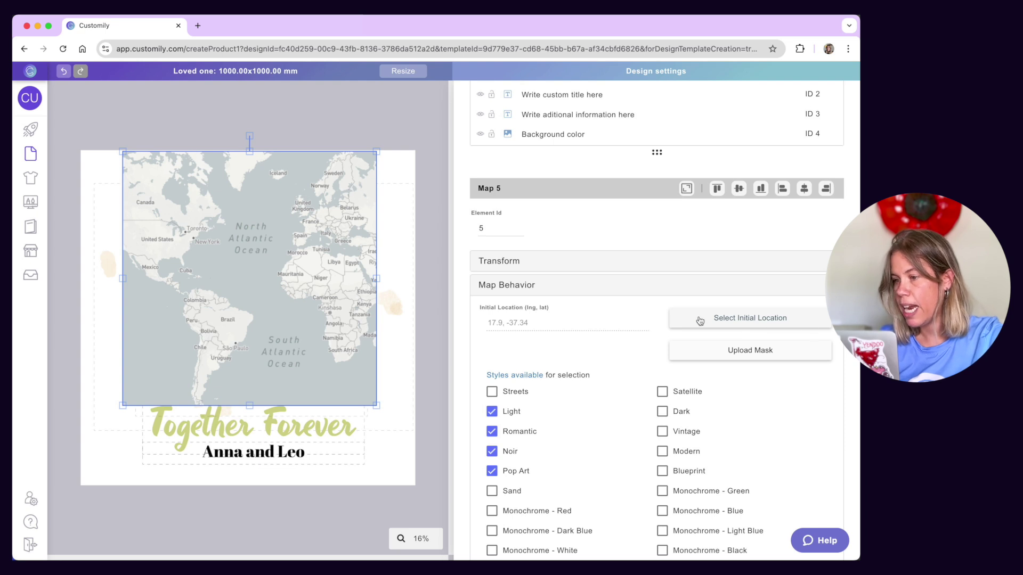
pyautogui.click(605, 291)
# - Replace the map with a star map, enlarged and placed above the Together Forever title
pyautogui.click(523, 395)
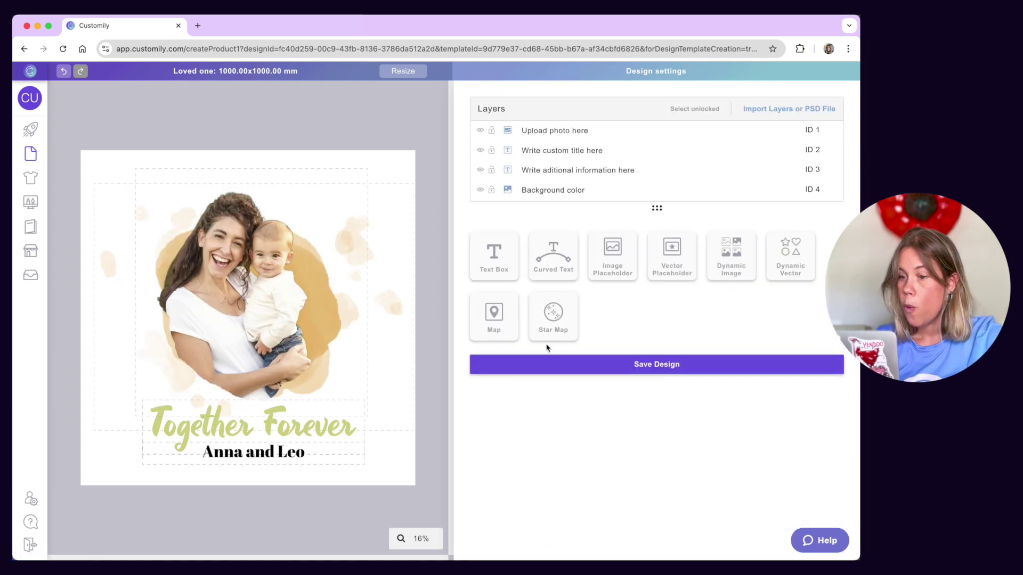
pyautogui.click(554, 318)
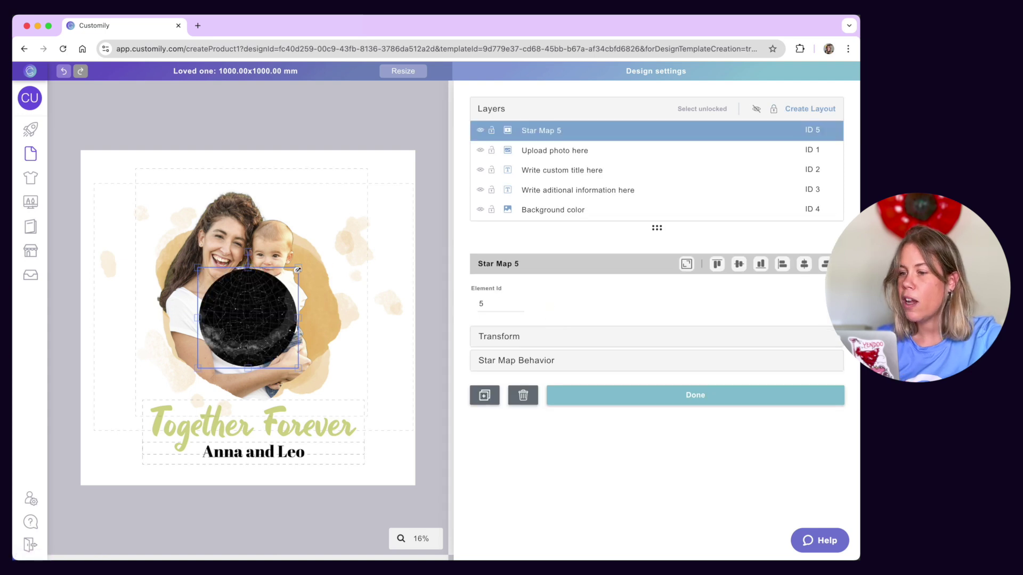
pyautogui.moveTo(304, 267); pyautogui.dragTo(375, 216)
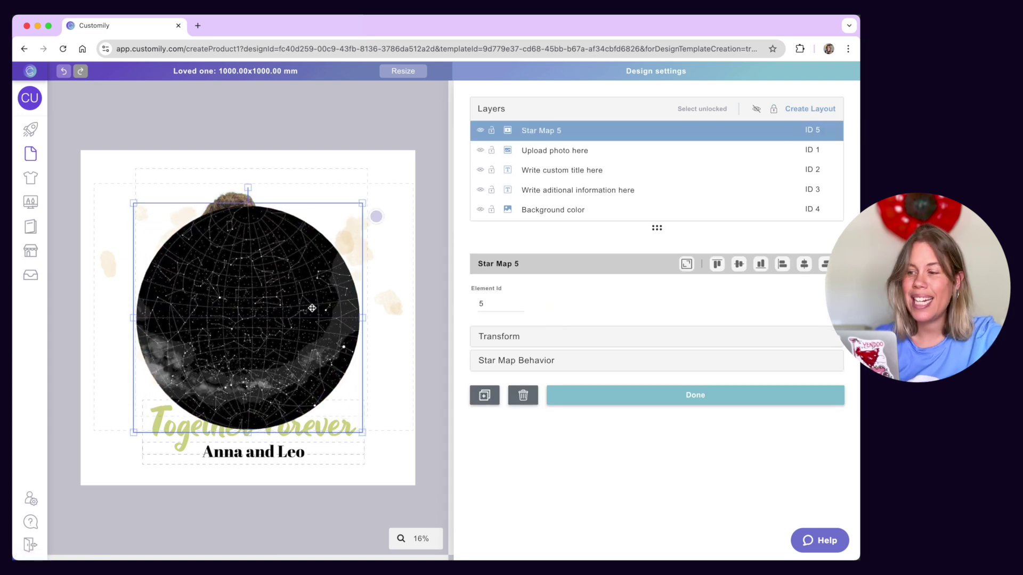
pyautogui.moveTo(287, 340); pyautogui.dragTo(287, 306)
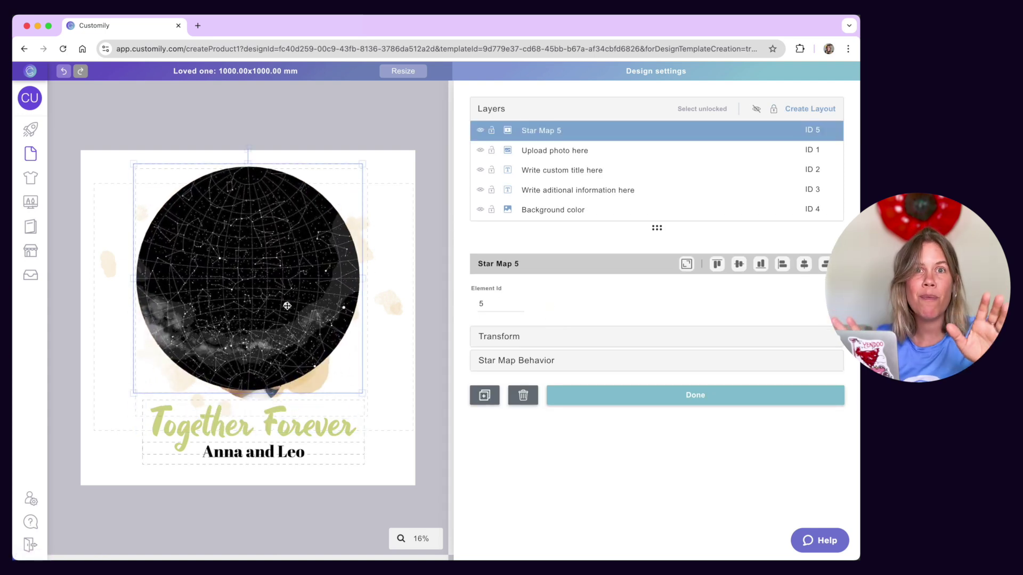
pyautogui.click(512, 361)
# - Hide the constellation lines on the star map, keeping the Milky Way band on
pyautogui.scroll(-3, 542, 476)
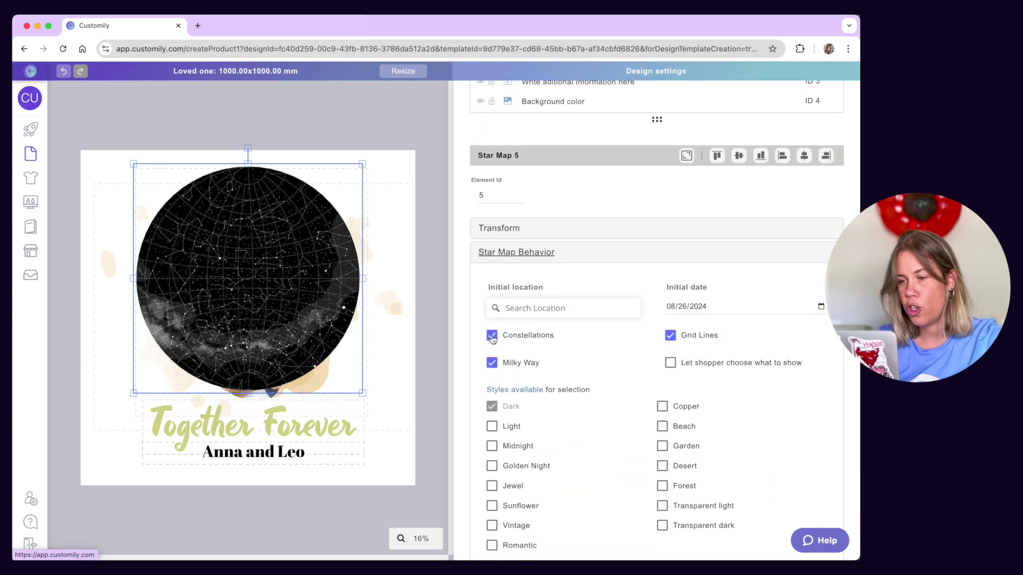
pyautogui.click(492, 334)
pyautogui.click(492, 364)
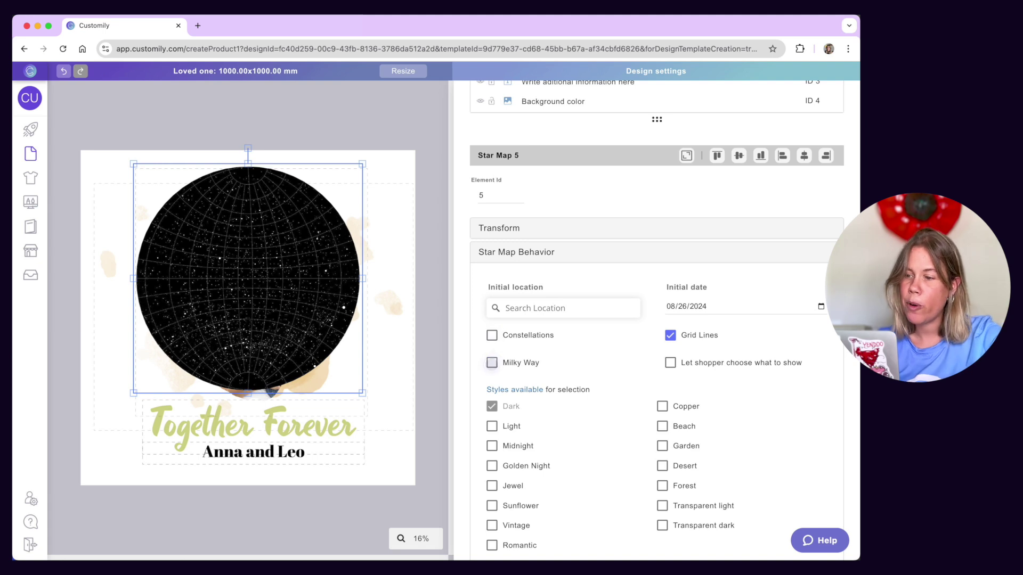
pyautogui.click(492, 364)
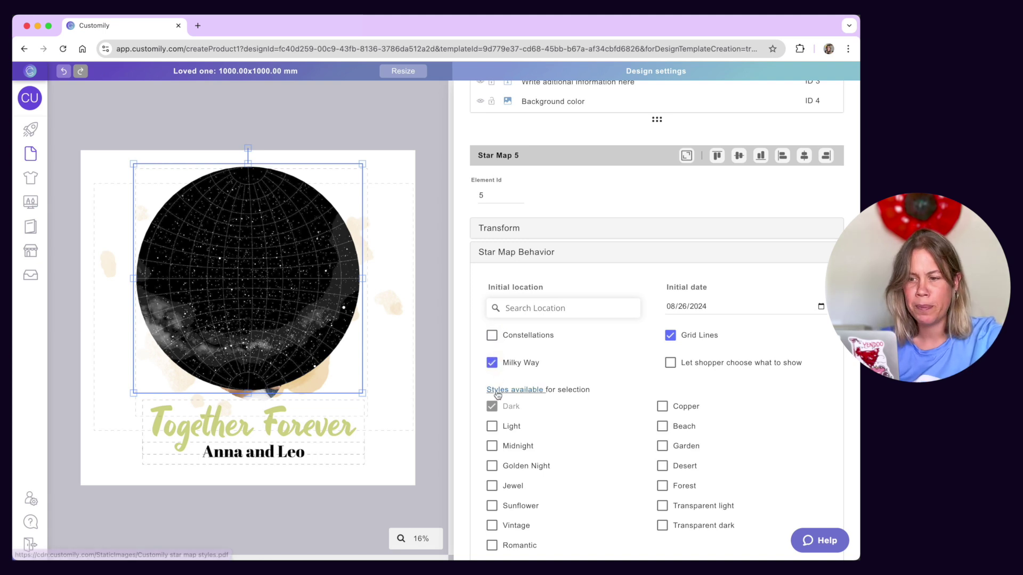
# - Limit the available star map styles to Midnight, Golden Night and Jewel, dropping Dark and Light
pyautogui.click(491, 427)
pyautogui.click(492, 446)
pyautogui.click(491, 465)
pyautogui.click(491, 486)
pyautogui.click(491, 406)
pyautogui.click(491, 426)
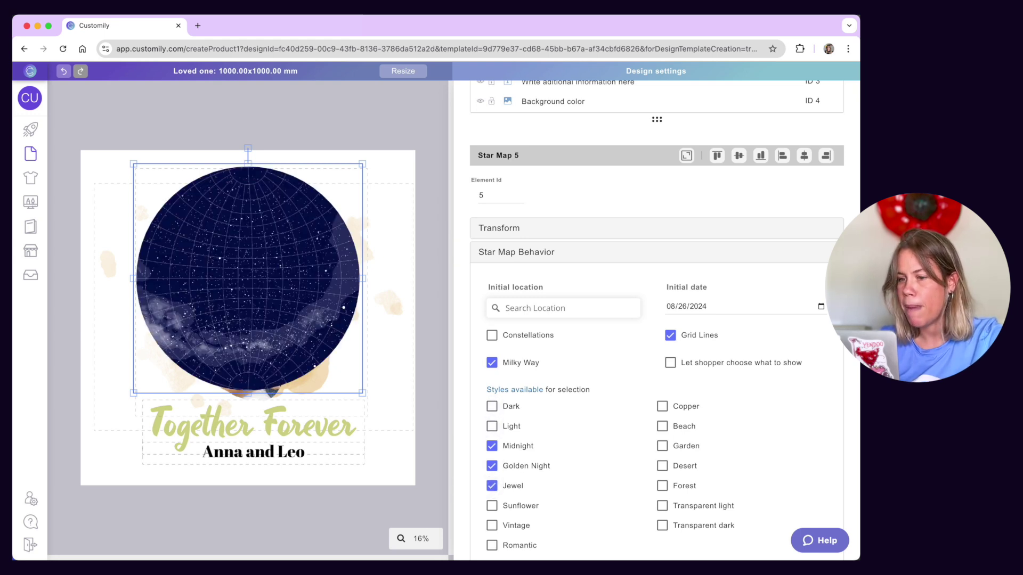
pyautogui.click(578, 254)
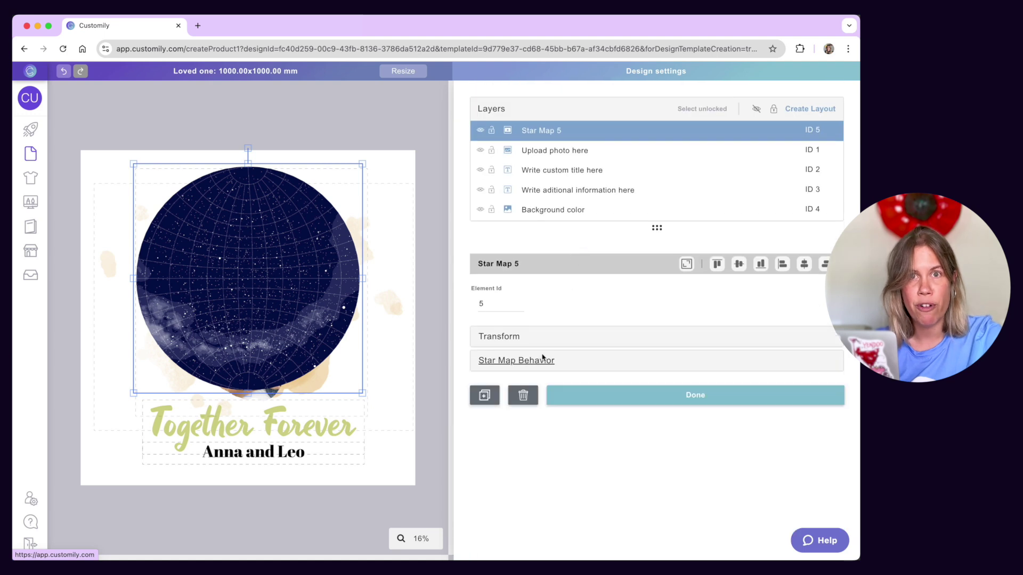
# - Delete Star Map 5 and move over to the Cats of Honor pillow design
pyautogui.click(523, 395)
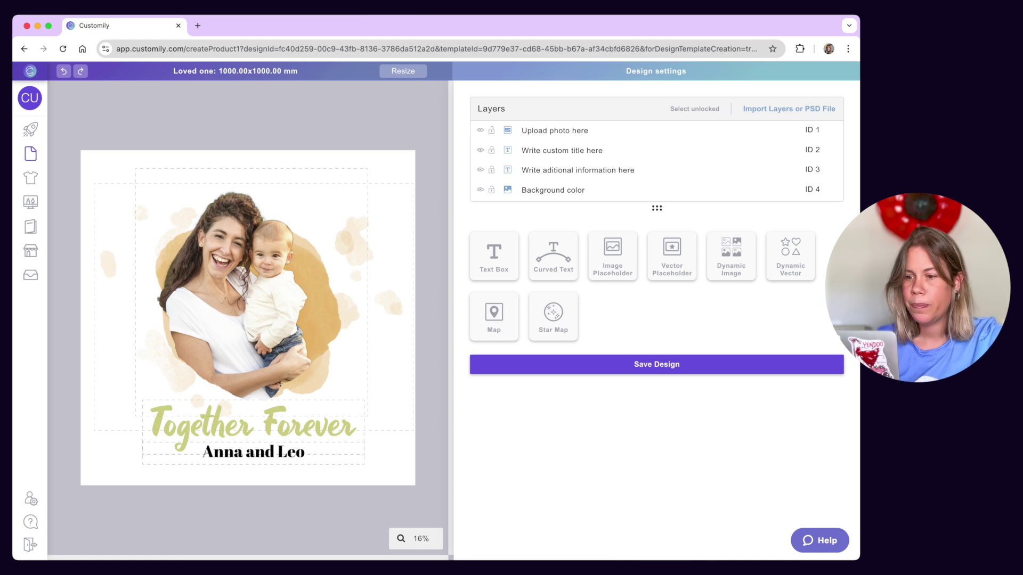
pyautogui.hotkey('ctrl', 'Right')
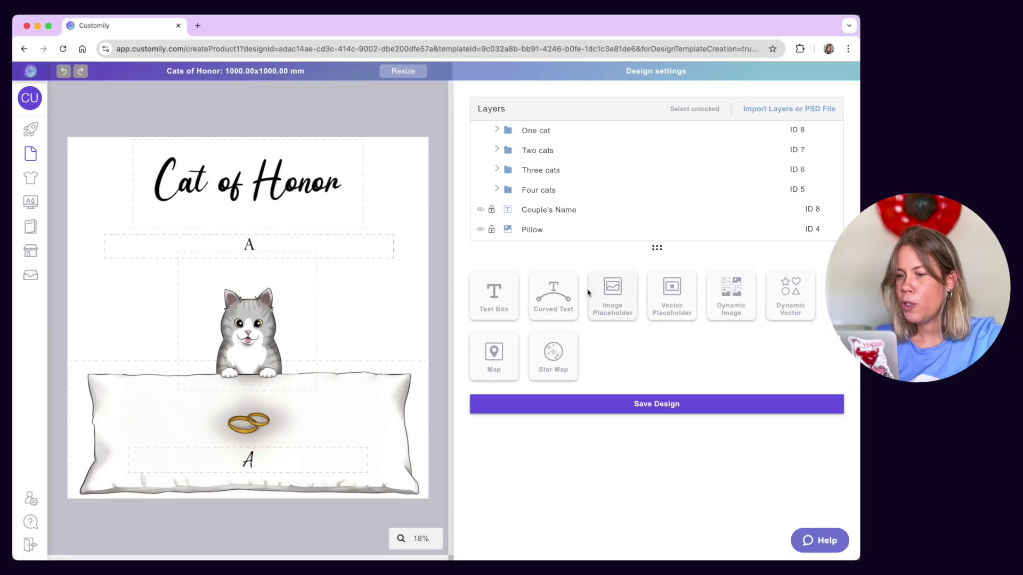
pyautogui.click(596, 133)
pyautogui.click(595, 164)
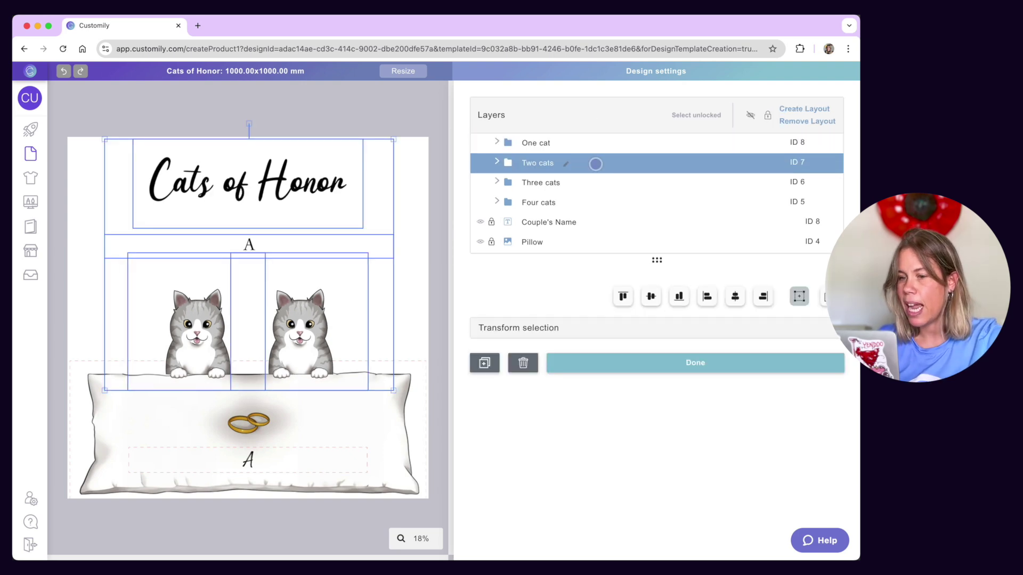
pyautogui.click(596, 184)
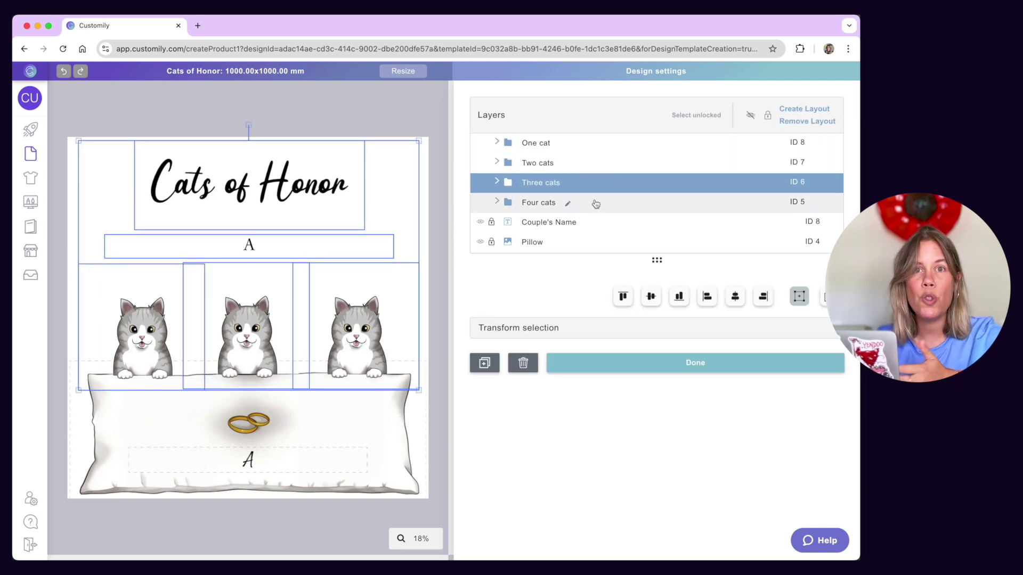
pyautogui.click(596, 203)
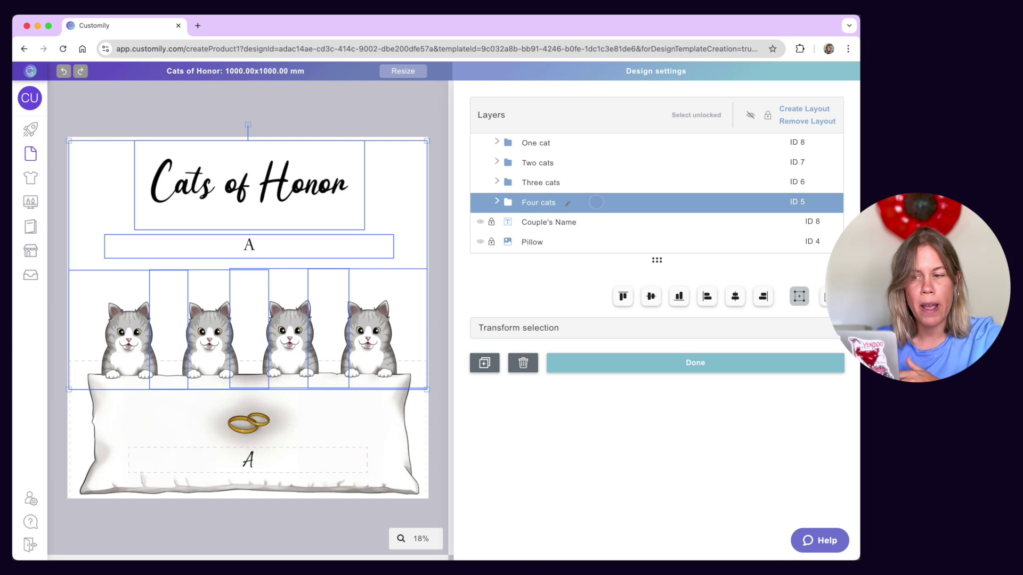
pyautogui.click(599, 143)
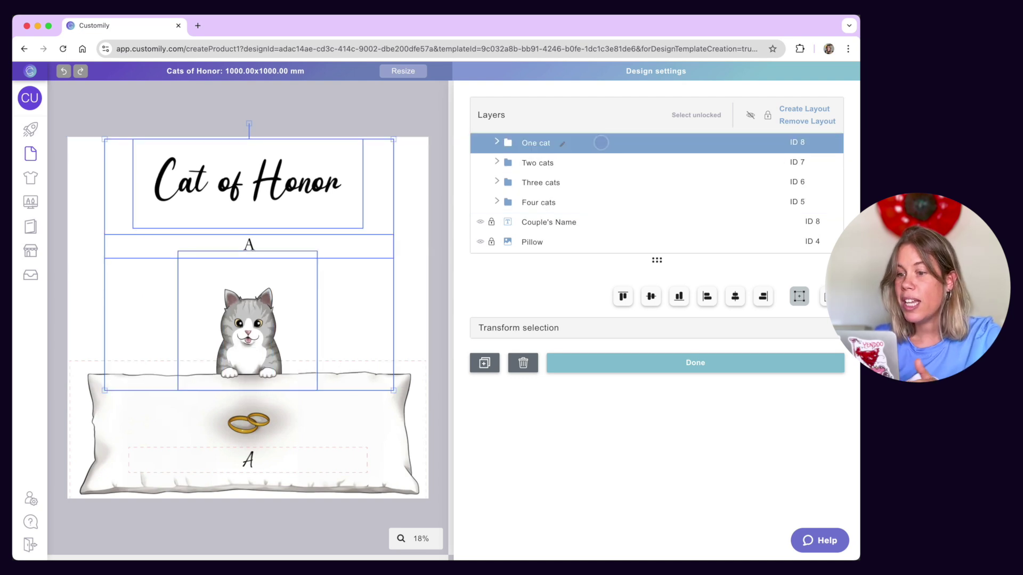
pyautogui.click(443, 140)
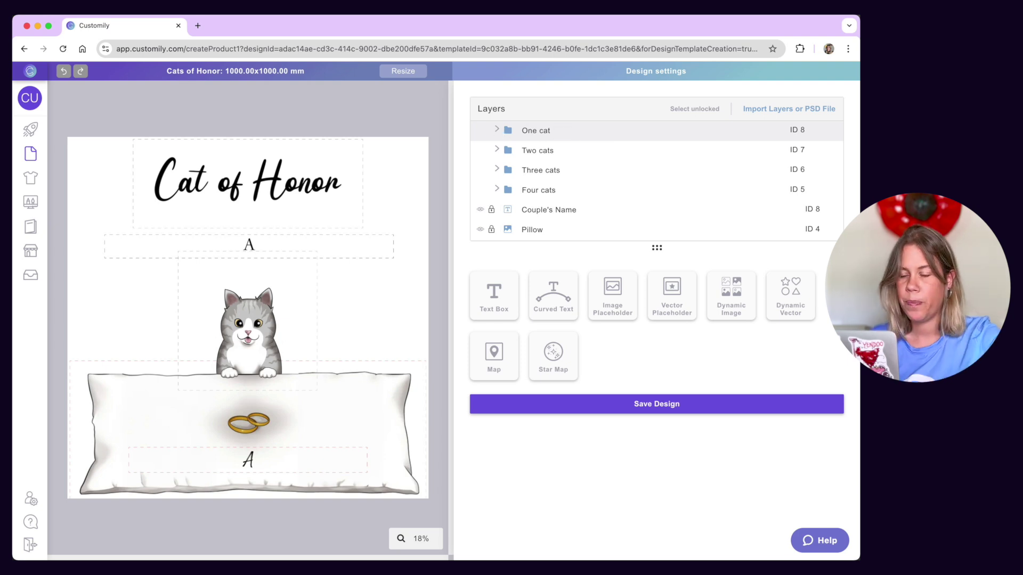
# - Inspect the One cat layout's Pet's Name, Title and 1st Cat breed layers
pyautogui.click(497, 129)
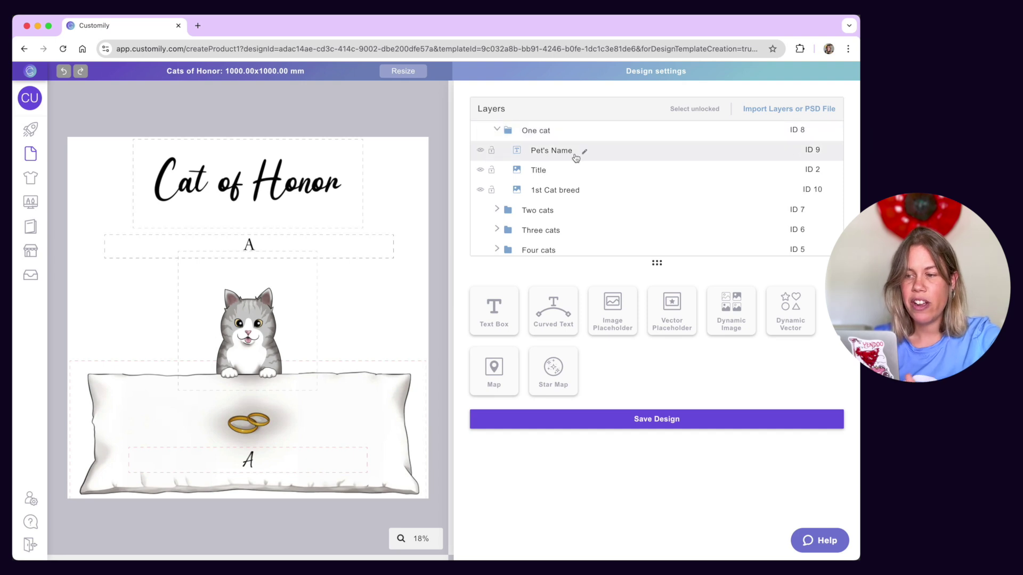
pyautogui.click(609, 152)
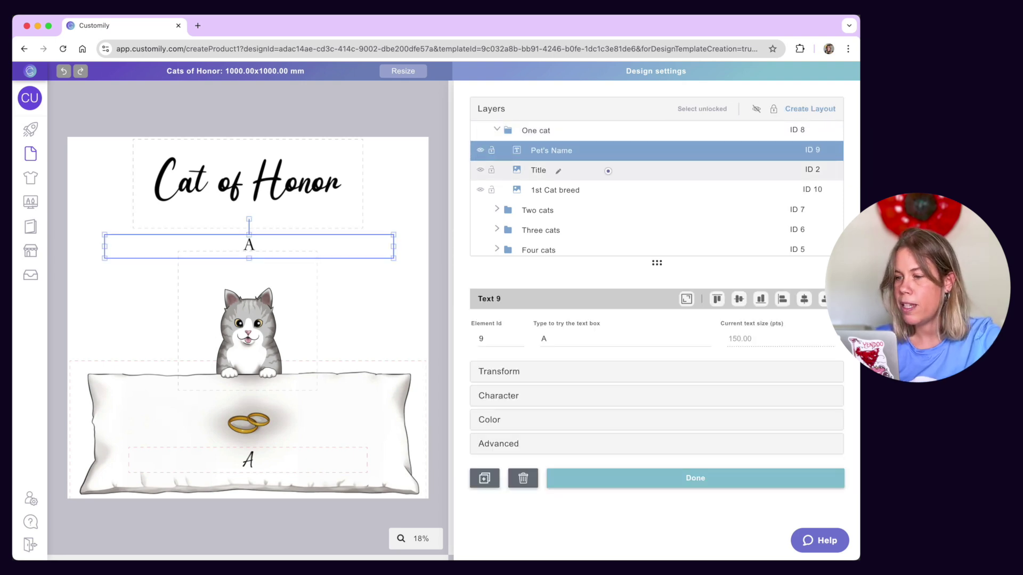
pyautogui.click(609, 173)
pyautogui.click(606, 189)
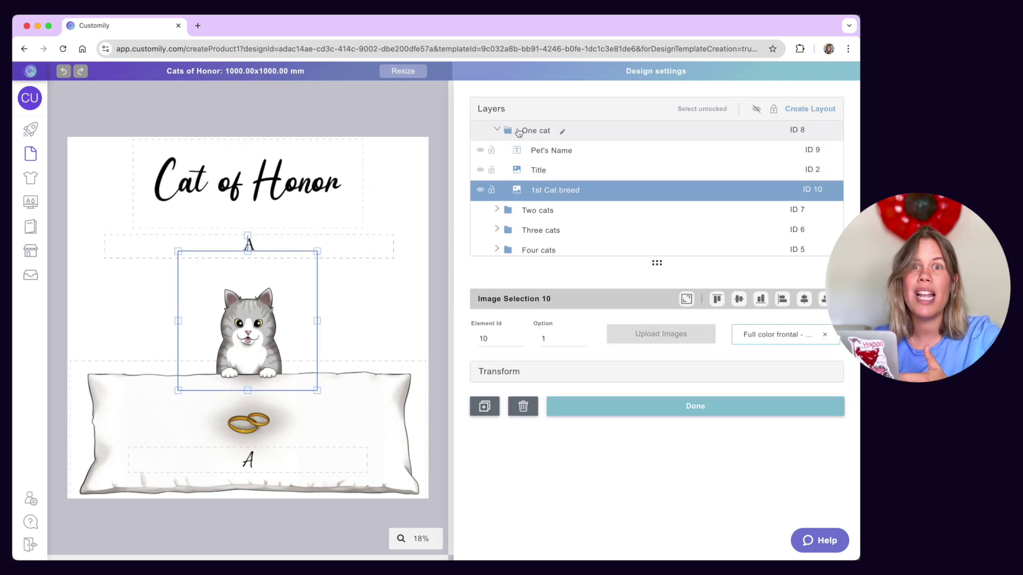
pyautogui.click(497, 129)
# - Inspect the Two cats layout's Pet's Names, Title and 1st and 2nd Cat breed layers
pyautogui.click(497, 150)
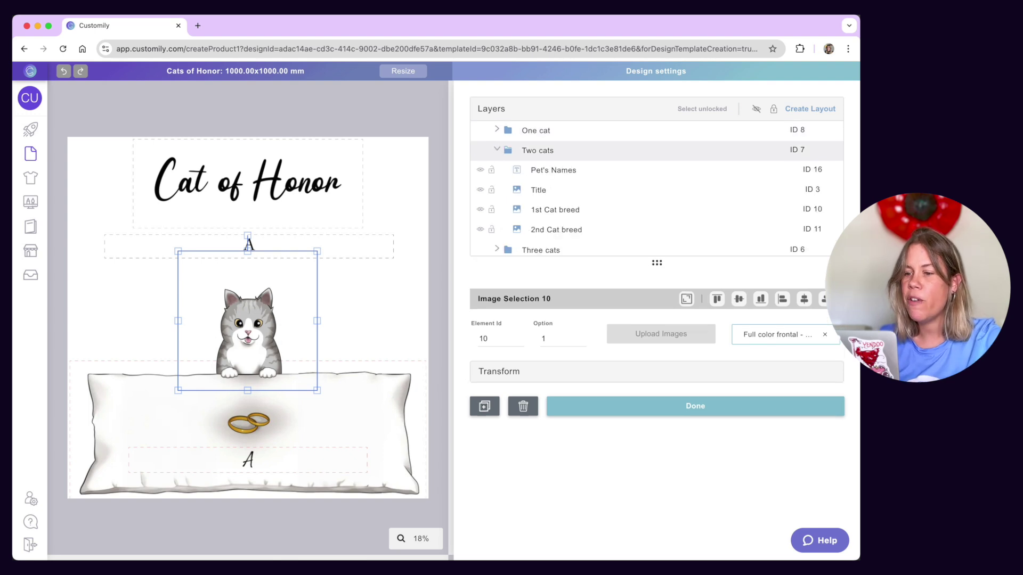
pyautogui.click(609, 176)
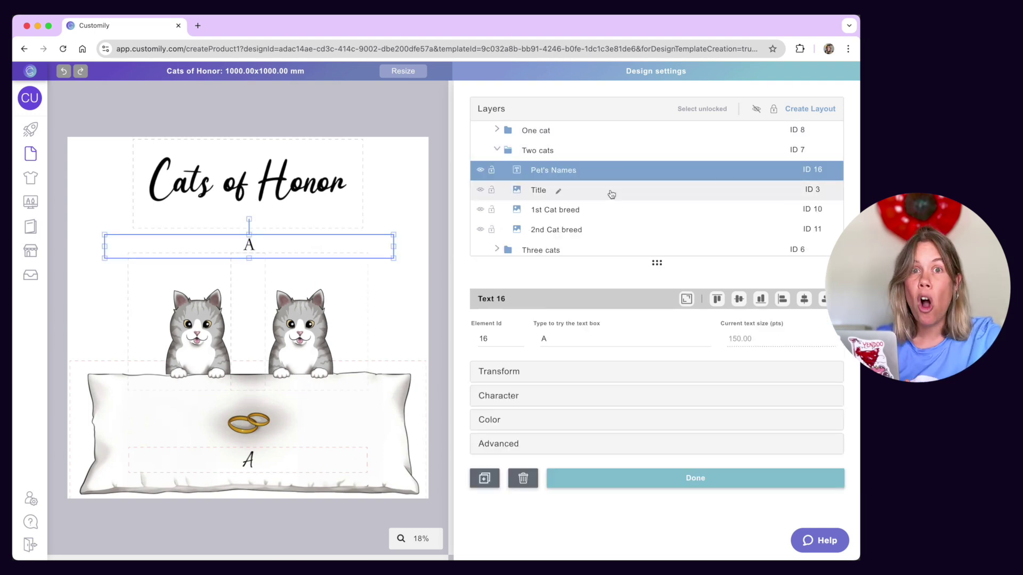
pyautogui.click(612, 190)
pyautogui.click(609, 209)
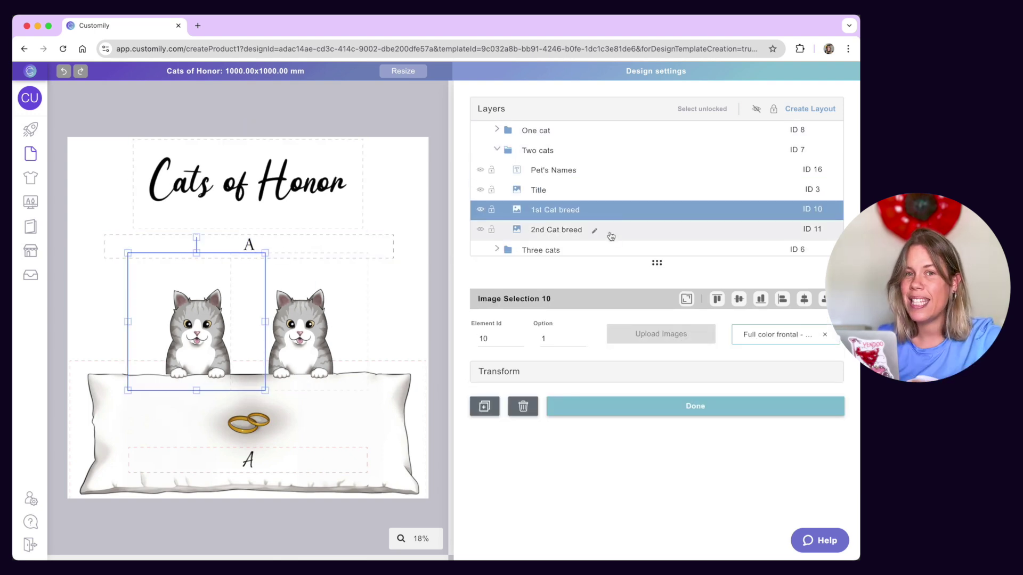
pyautogui.click(609, 229)
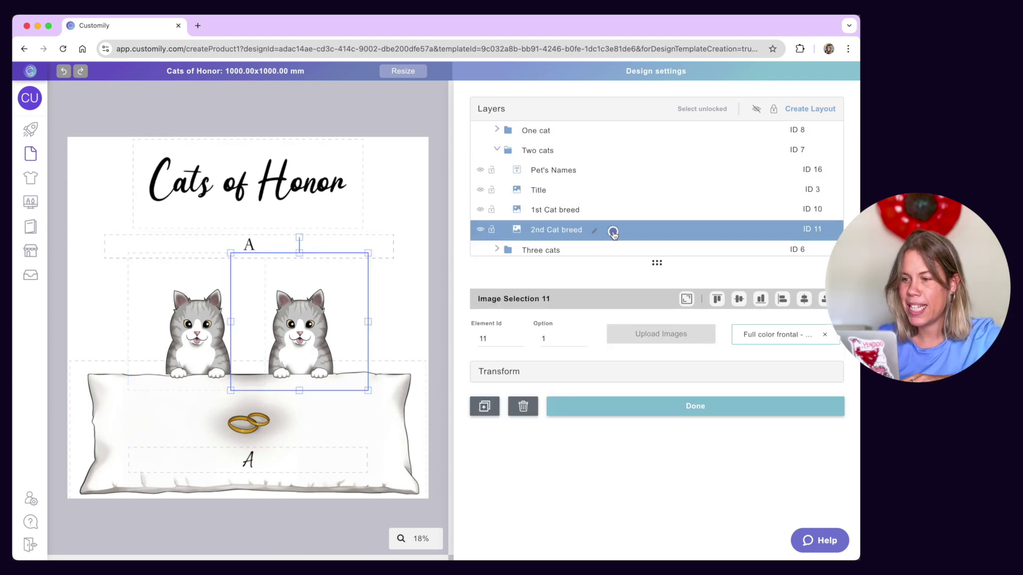
pyautogui.click(504, 154)
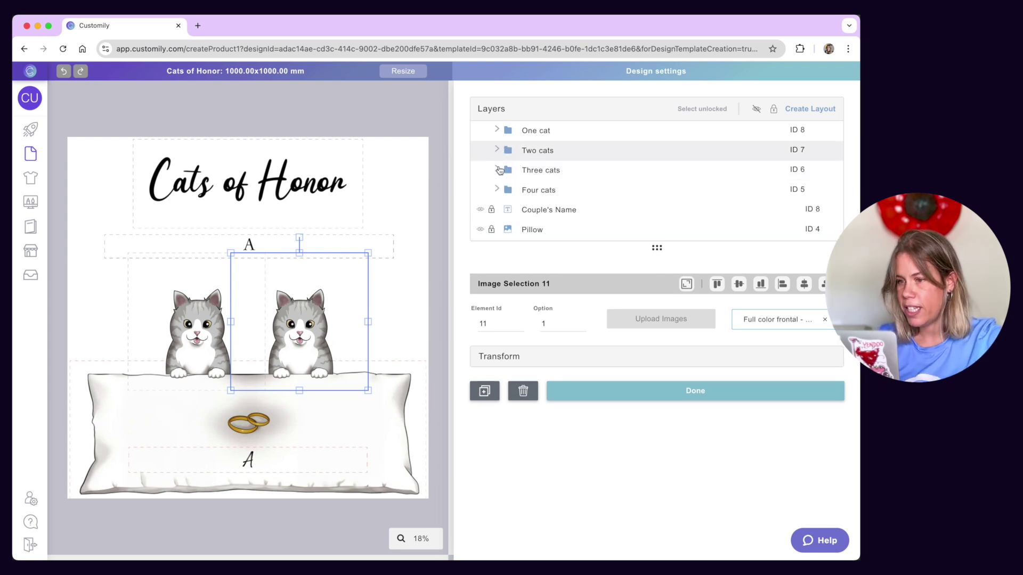
# - Select all Four cats layout layers to show the four-cat design, then save it
pyautogui.click(496, 189)
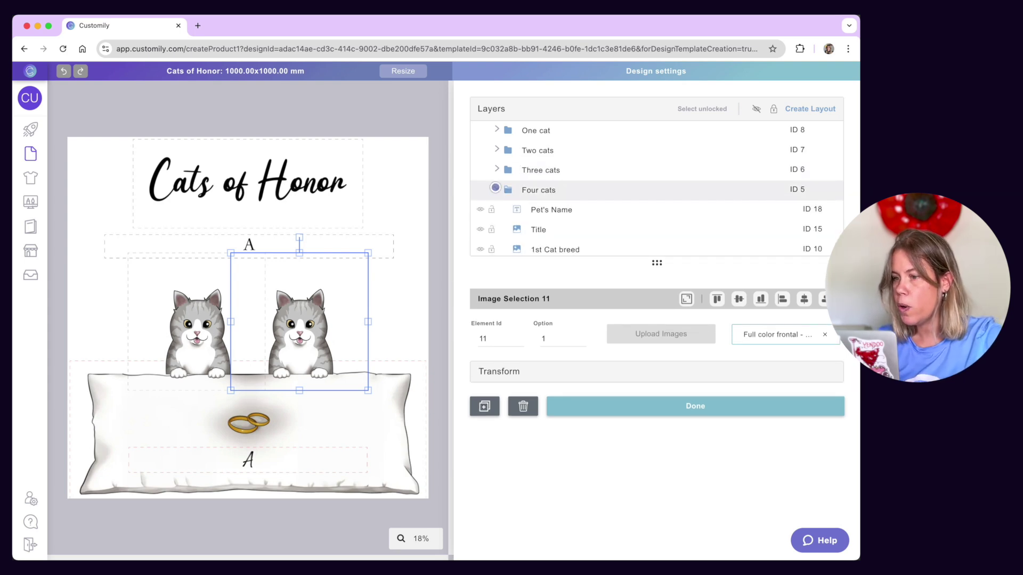
pyautogui.click(614, 216)
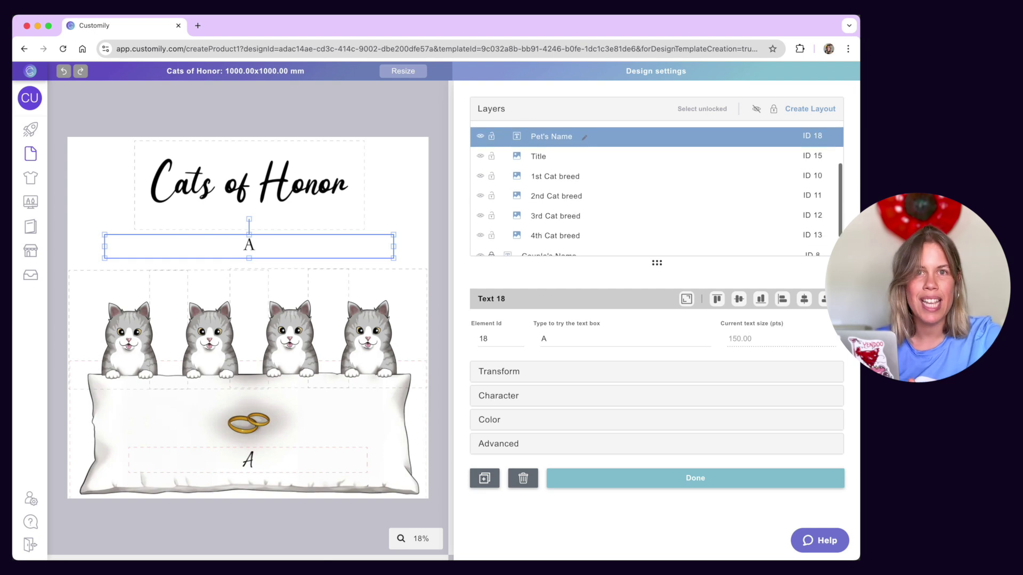
pyautogui.click(619, 154)
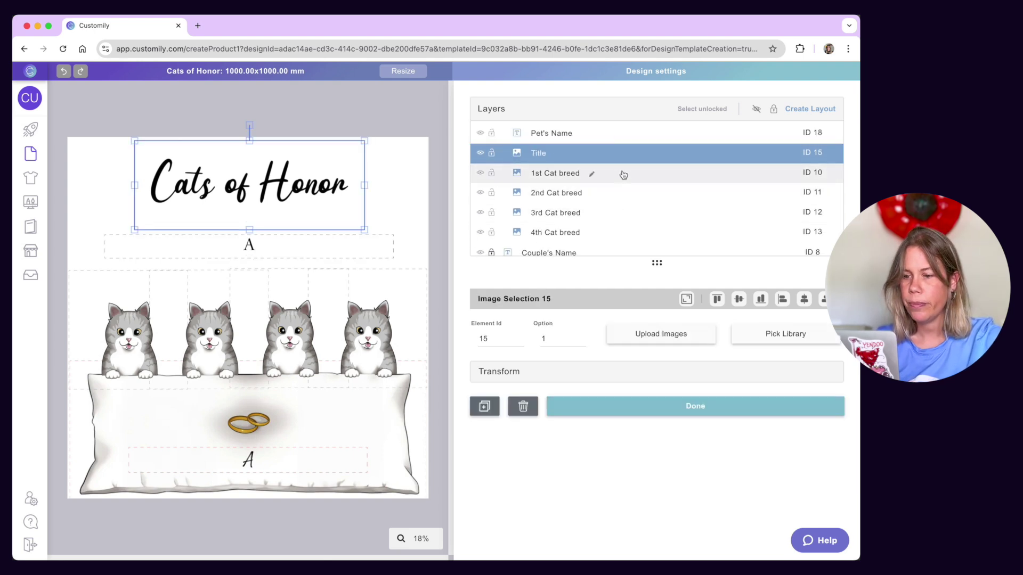
pyautogui.click(624, 174)
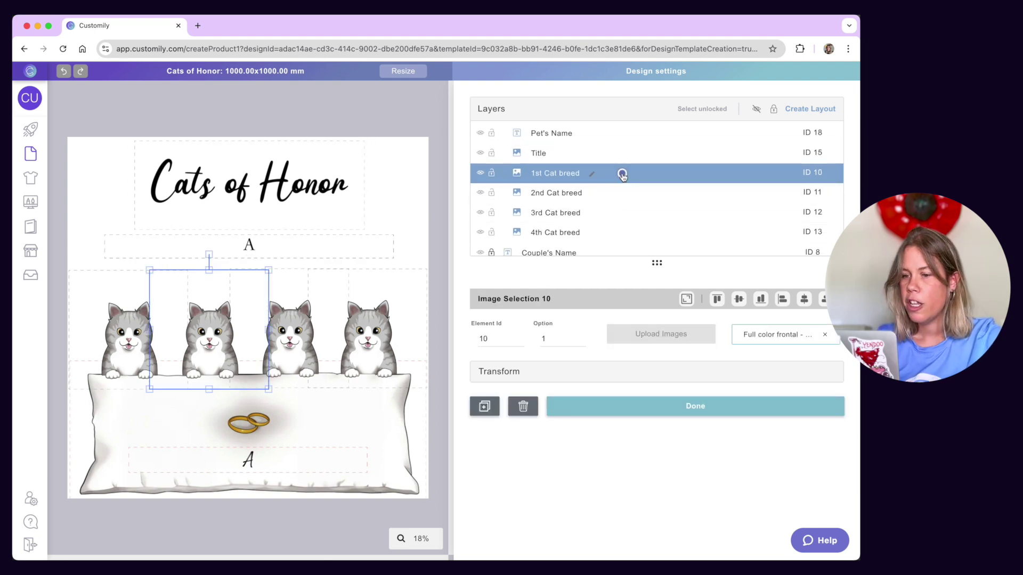
pyautogui.click(629, 132)
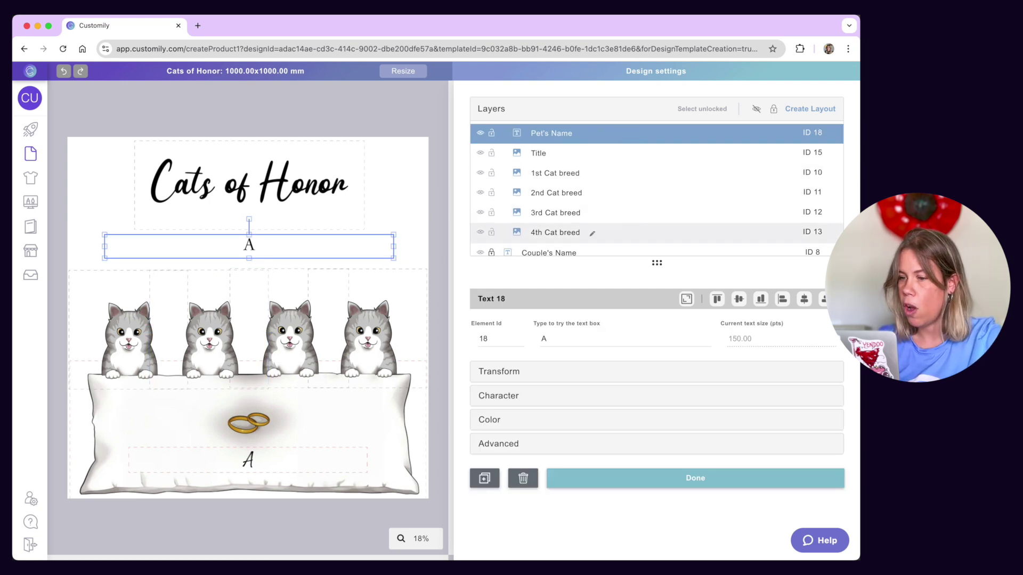
pyautogui.keyDown('shift'); pyautogui.click(634, 232); pyautogui.keyUp('shift')
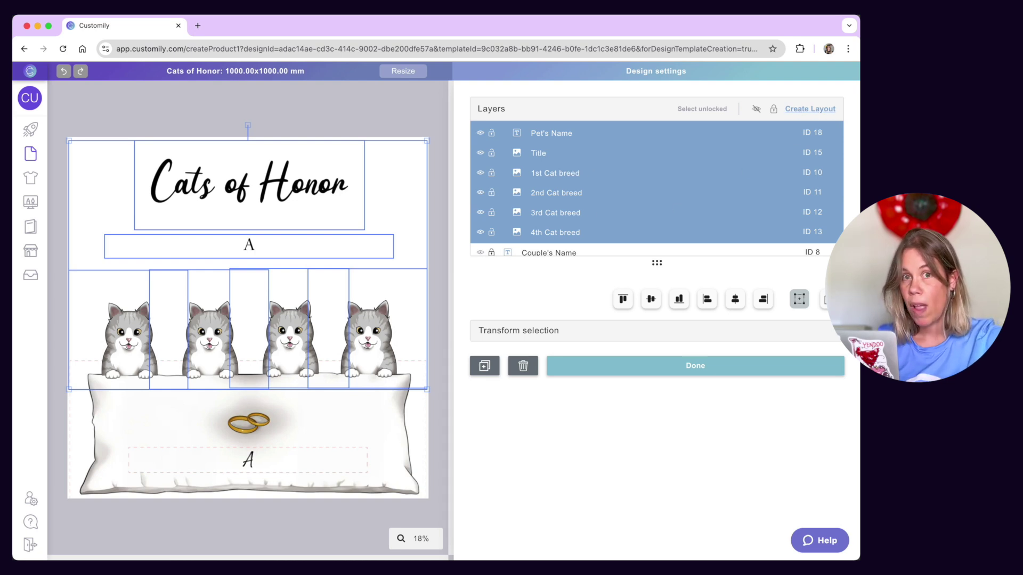
pyautogui.click(665, 367)
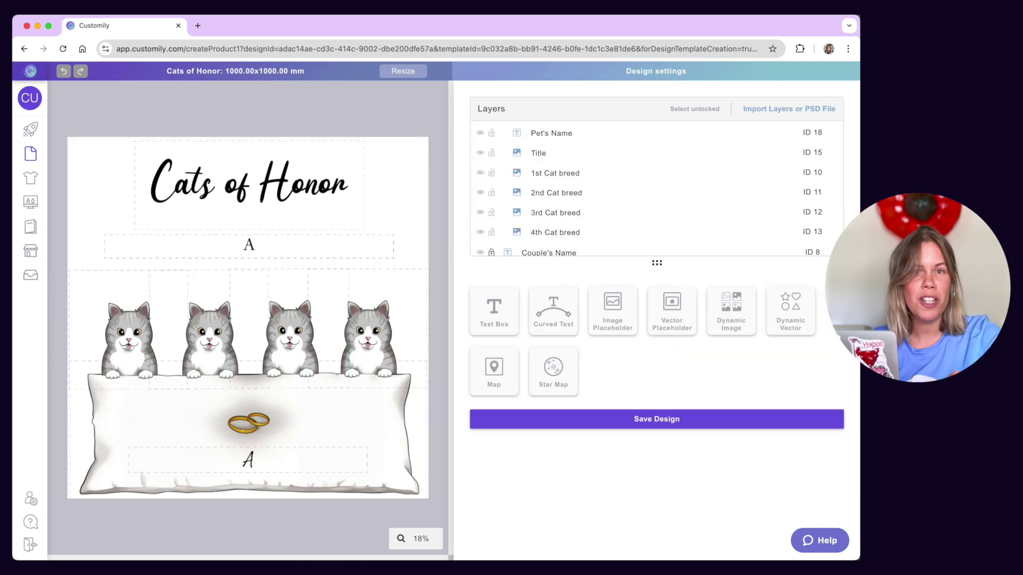
pyautogui.click(657, 419)
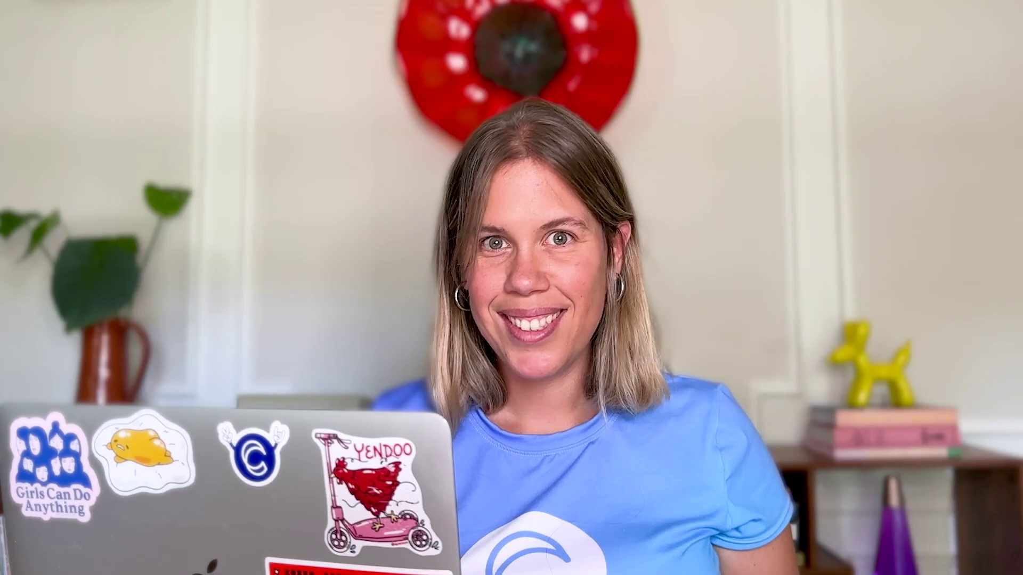